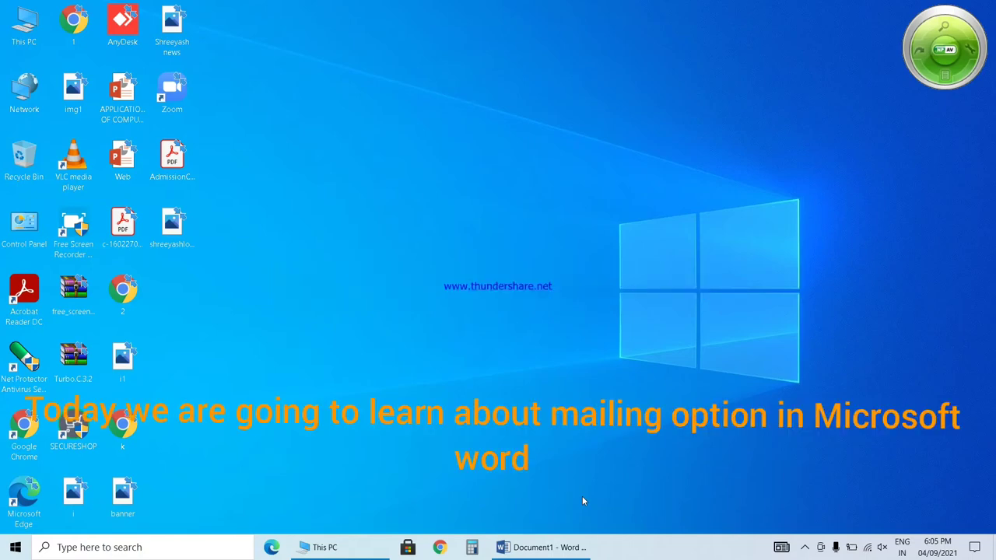
# Bring the Word letter document to the front with the Mail Merge pane open.
pyautogui.click(562, 547)
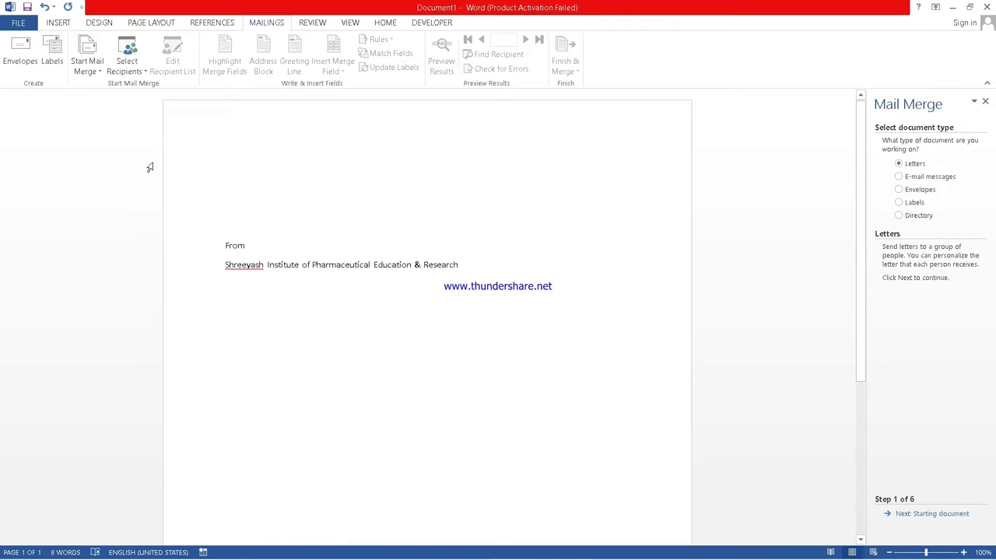
# Restart the Step-by-Step Mail Merge Wizard for Letters and advance to Starting document.
pyautogui.click(98, 71)
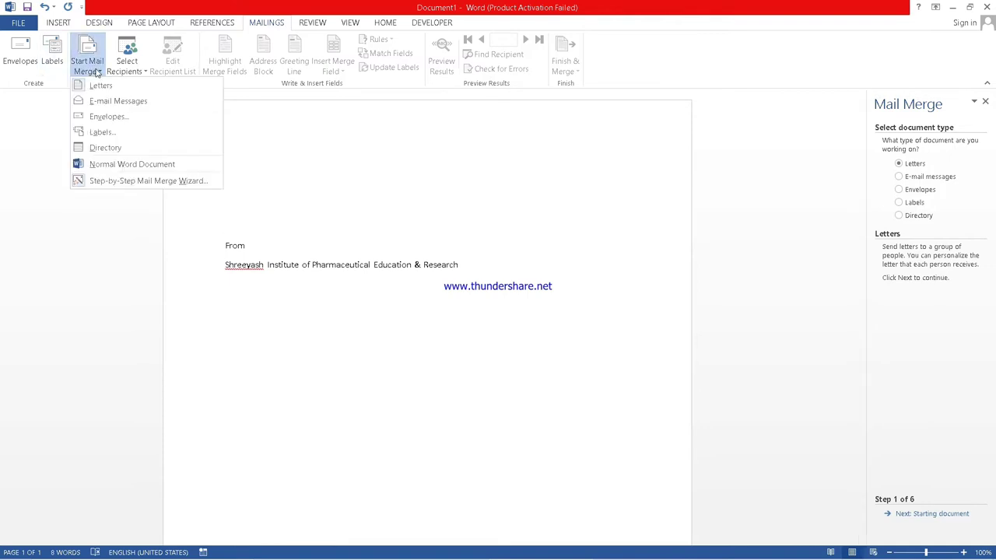
pyautogui.click(101, 185)
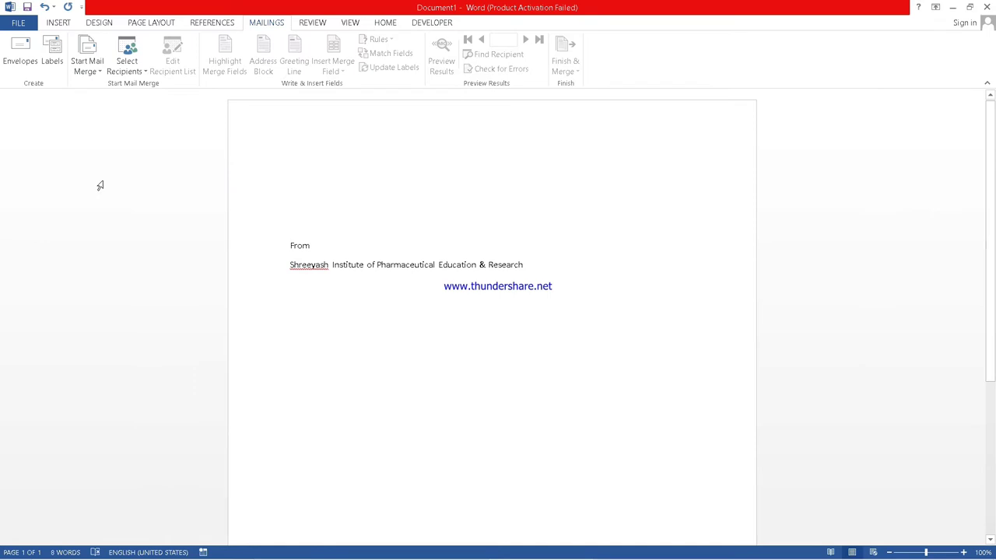
pyautogui.click(96, 74)
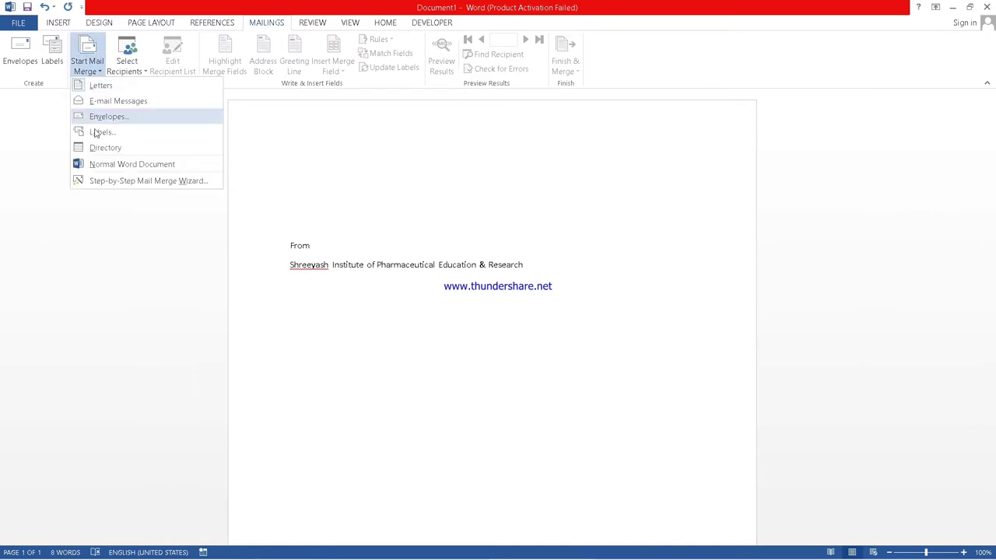
pyautogui.click(102, 182)
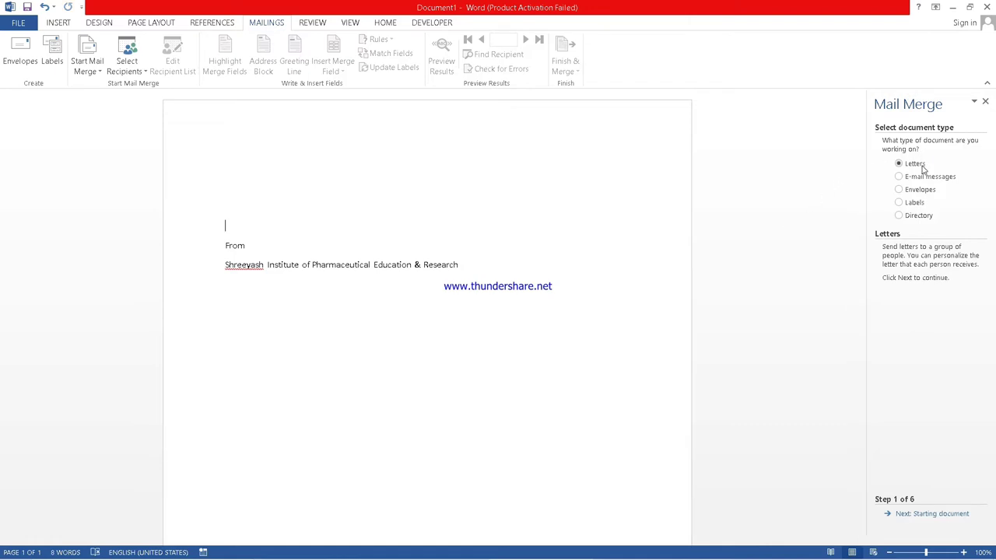
pyautogui.click(905, 515)
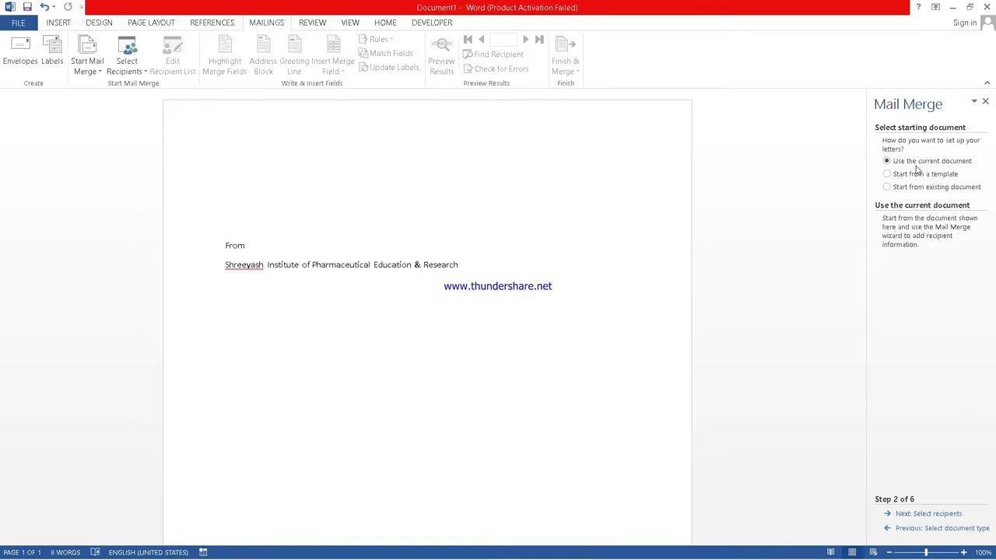
# At step 3 choose Type a new list and open a blank New Address List.
pyautogui.click(918, 516)
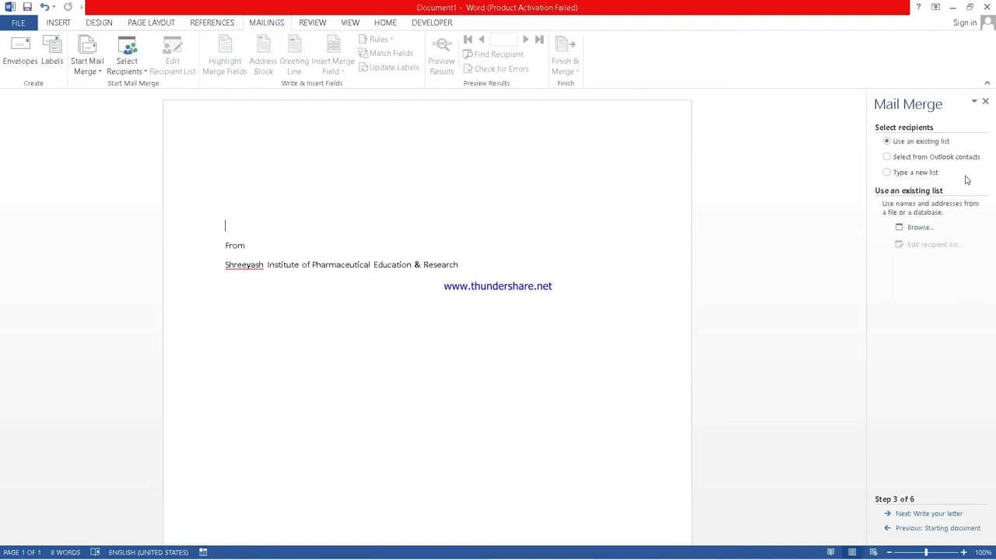
pyautogui.click(909, 174)
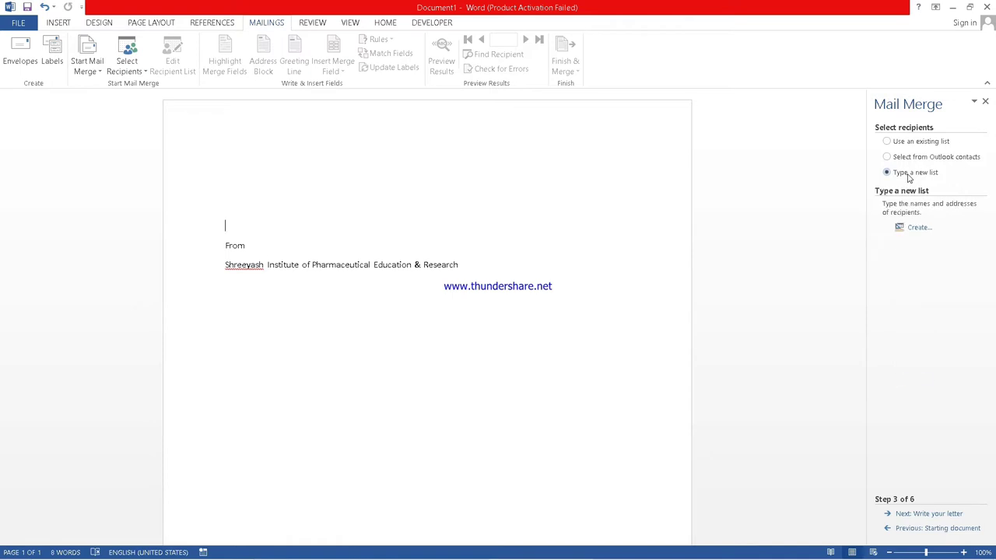
pyautogui.click(918, 229)
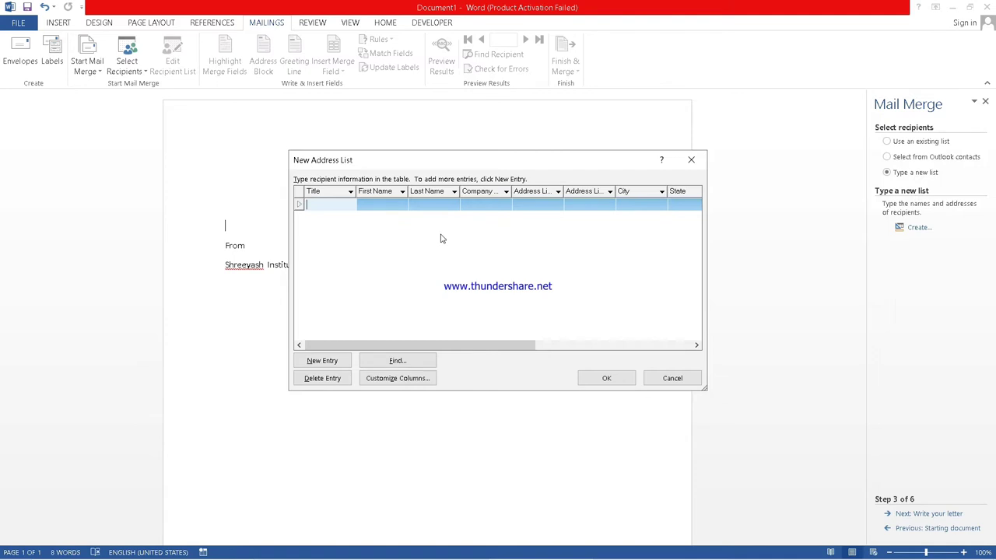
# Open Customize Columns to view the address list's default field names.
pyautogui.click(349, 193)
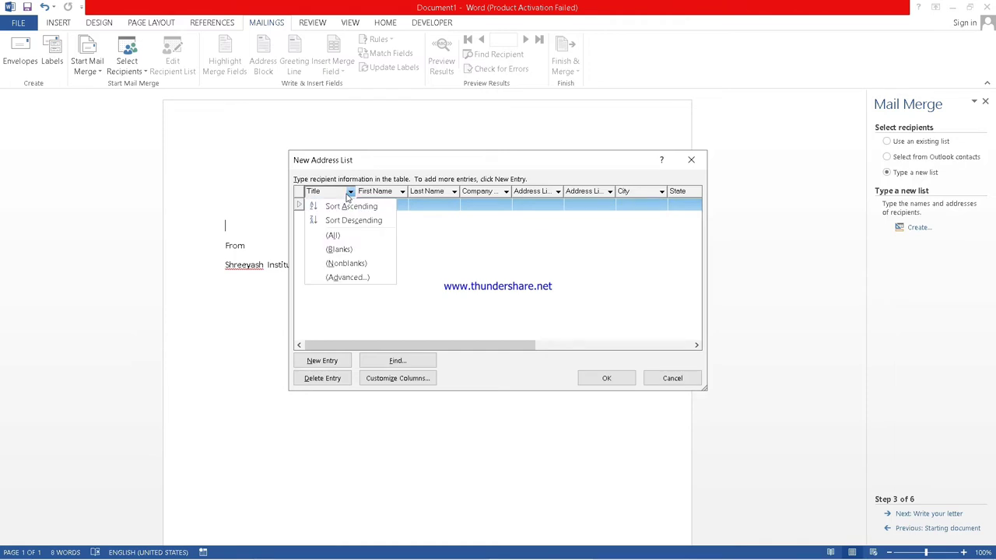
pyautogui.click(346, 194)
pyautogui.click(346, 195)
pyautogui.click(435, 296)
pyautogui.click(413, 382)
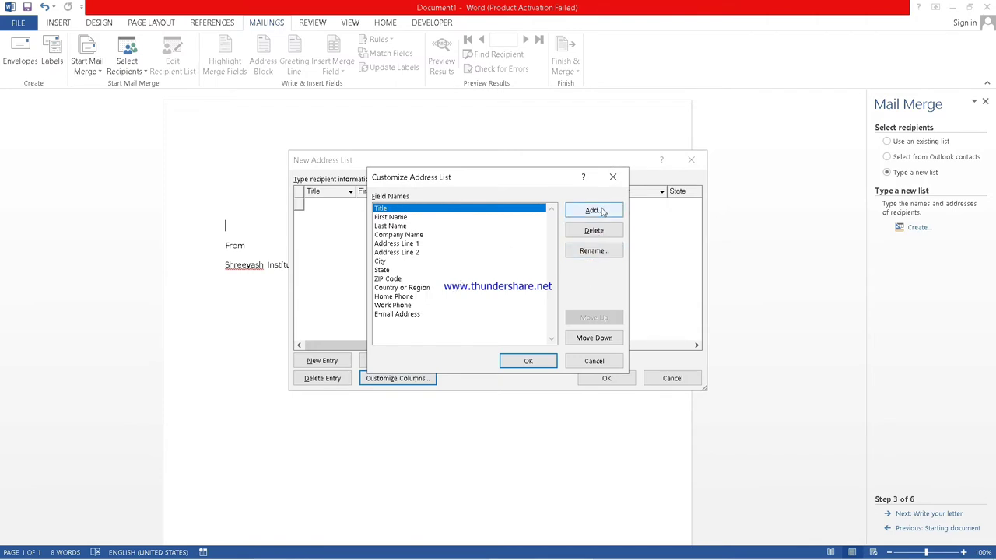
# Delete the Title field and rename First Name to Name.
pyautogui.click(602, 231)
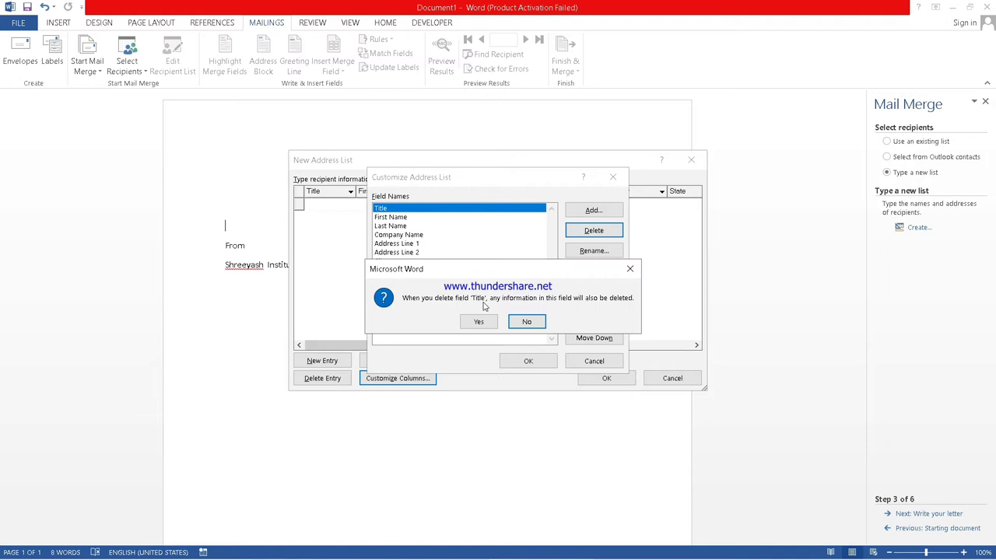
pyautogui.click(479, 321)
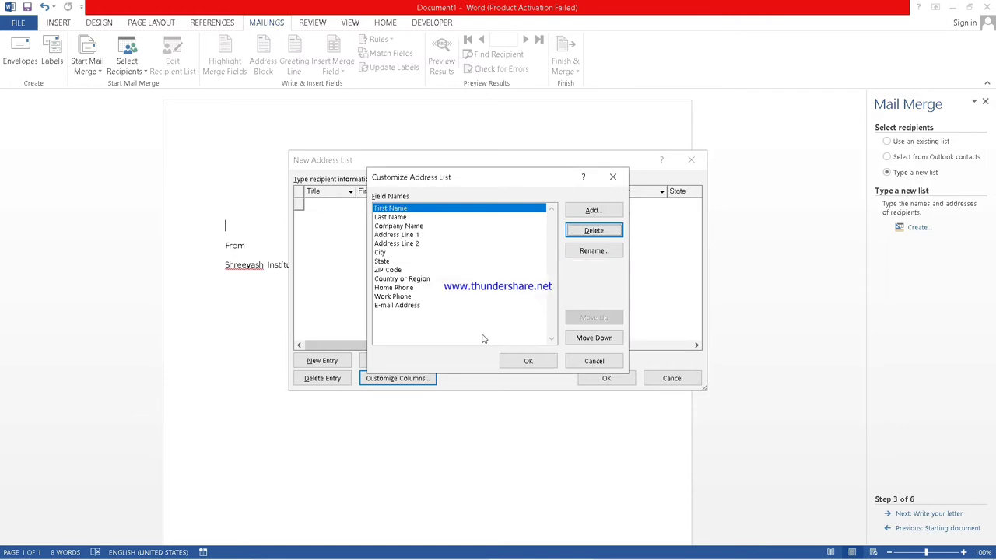
pyautogui.click(589, 250)
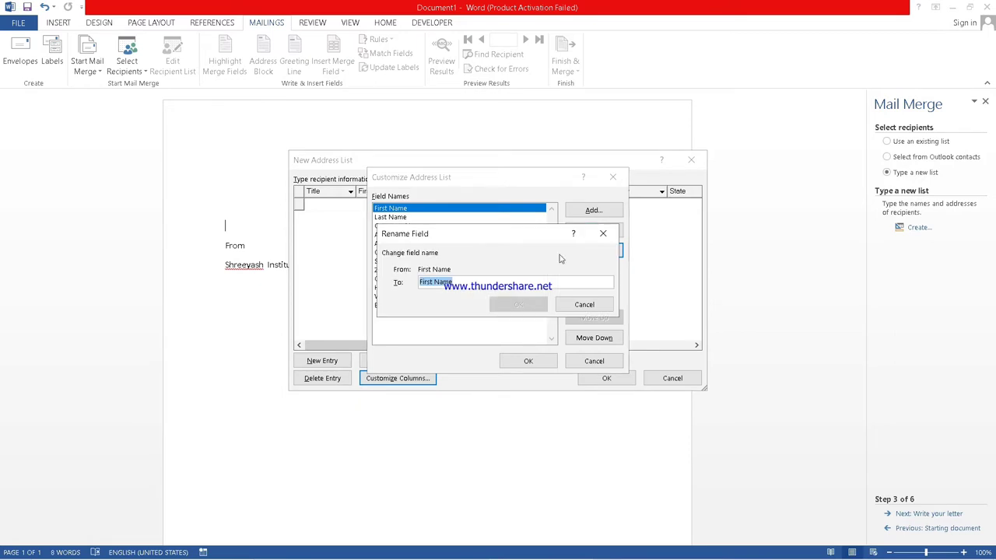
pyautogui.click(433, 281)
pyautogui.doubleClick(425, 282)
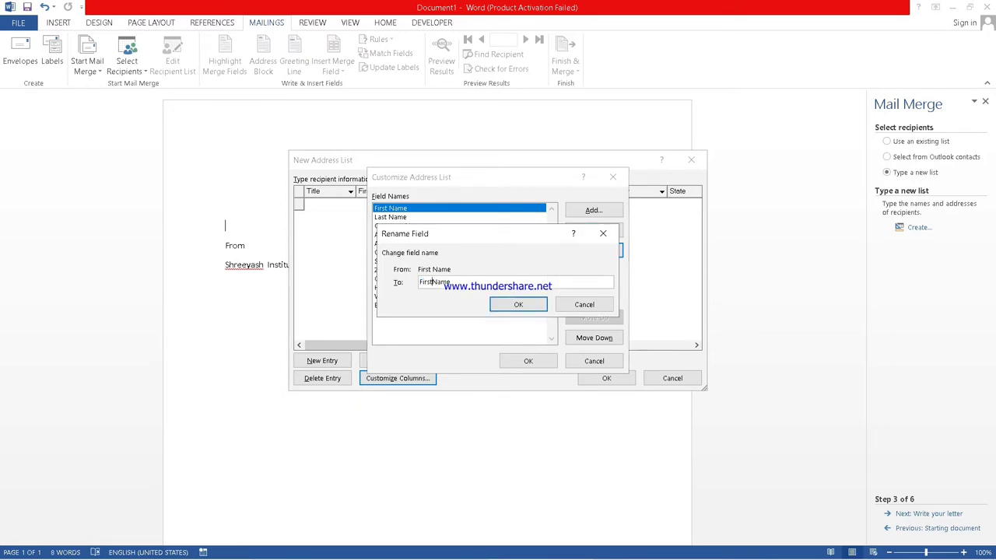
pyautogui.press('BackSpace')
pyautogui.click(507, 306)
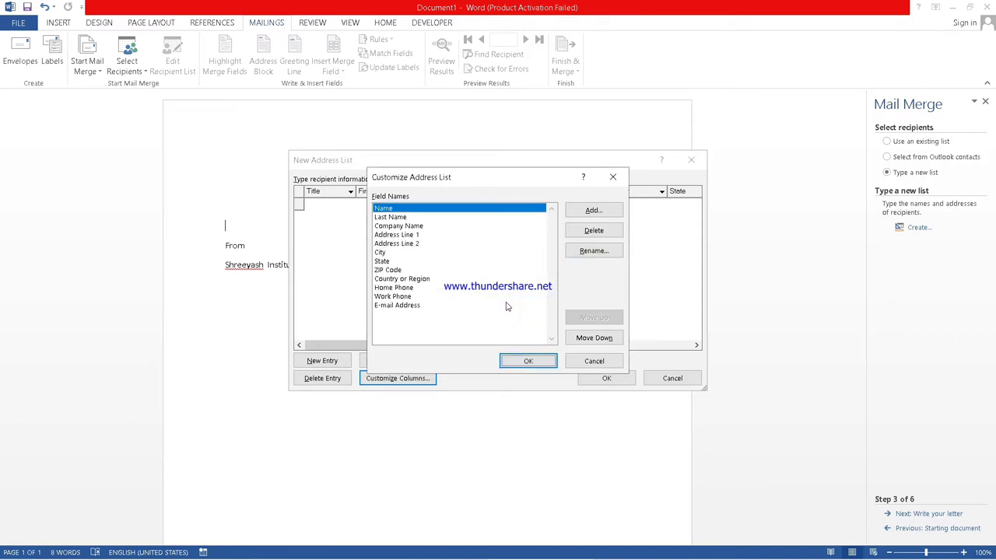
# Delete the Last Name, Company Name, Country or Region and ZIP Code fields.
pyautogui.click(391, 221)
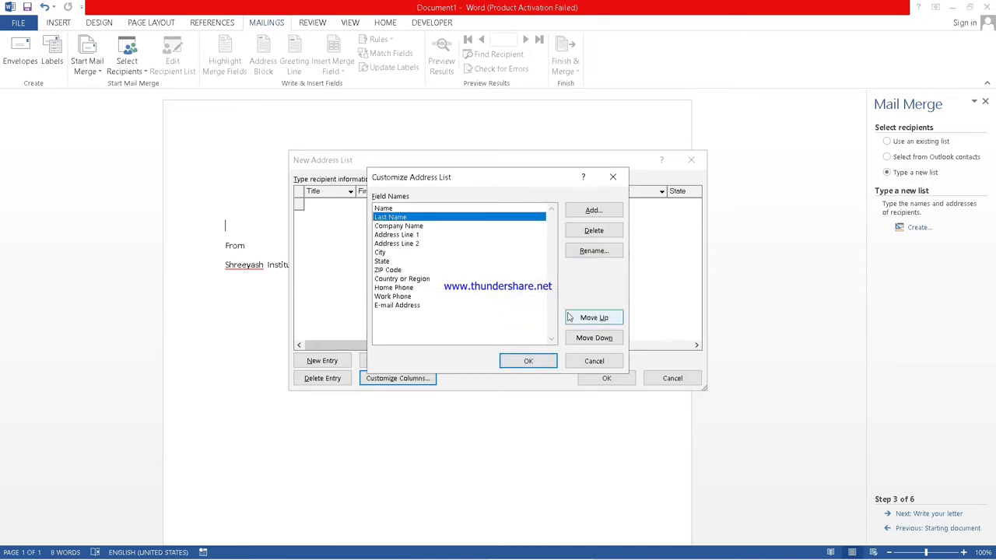
pyautogui.click(593, 230)
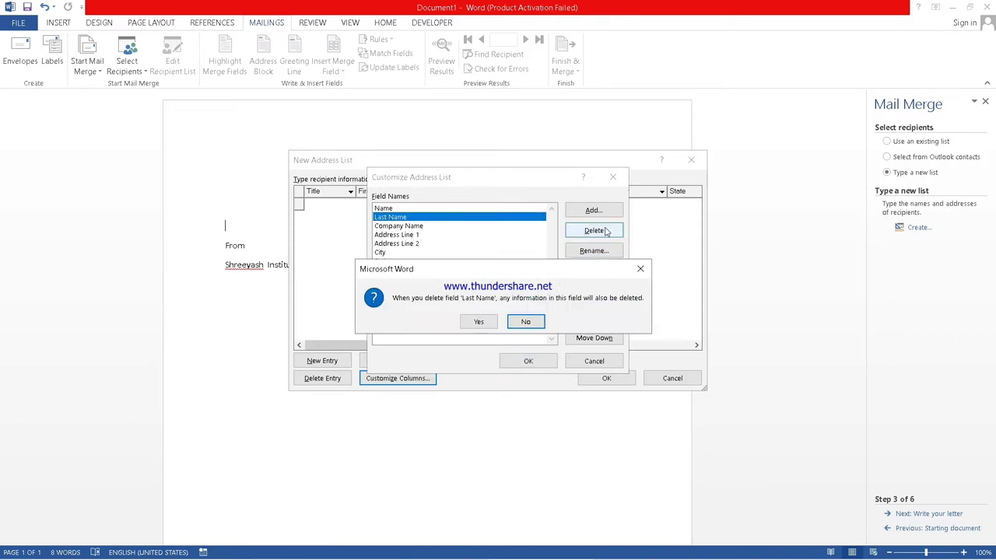
pyautogui.click(479, 321)
pyautogui.click(403, 218)
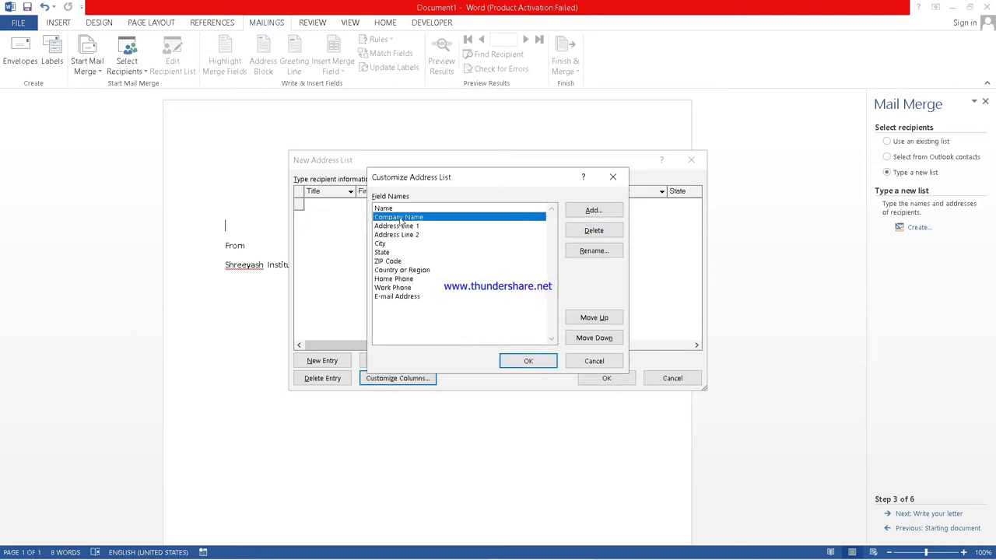
pyautogui.click(605, 234)
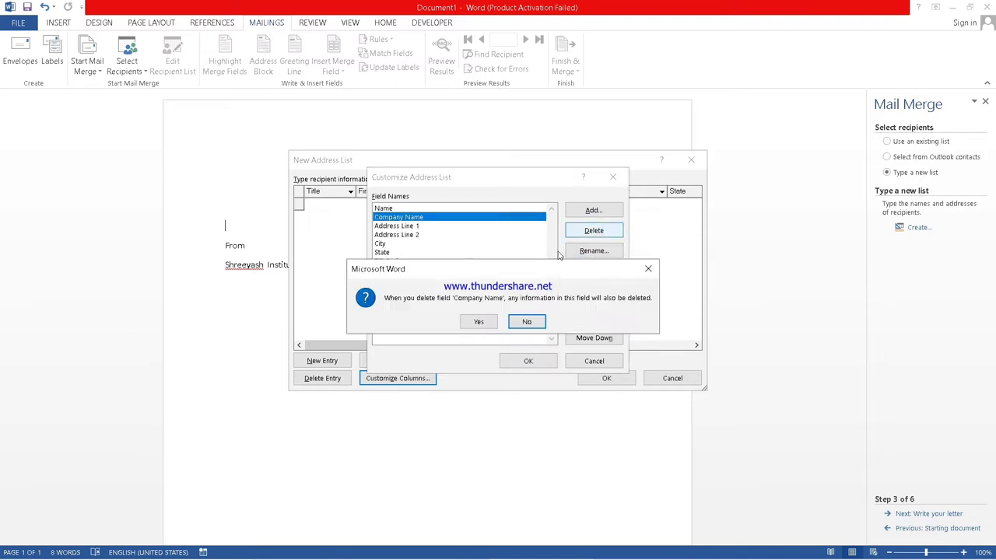
pyautogui.click(478, 320)
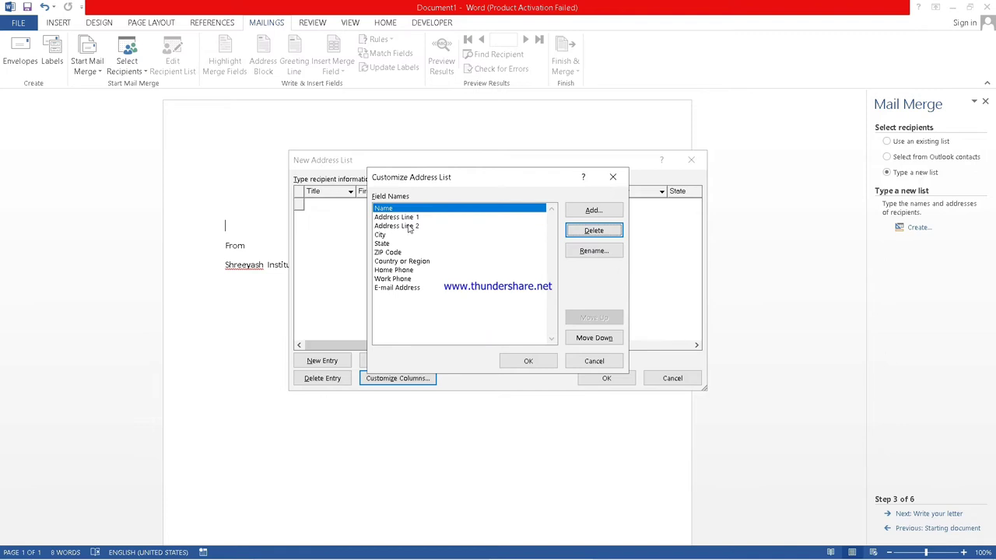
pyautogui.click(398, 262)
pyautogui.click(576, 230)
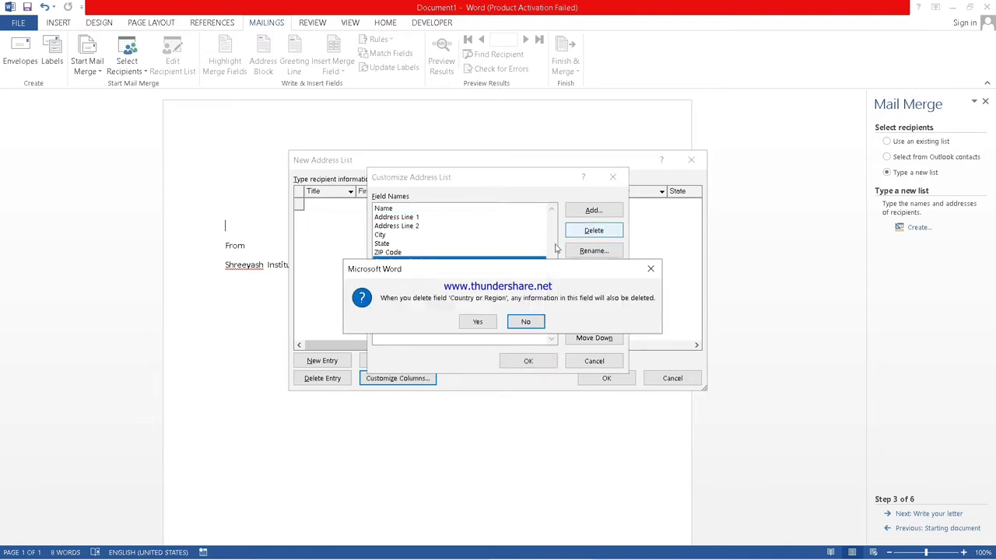
pyautogui.click(477, 324)
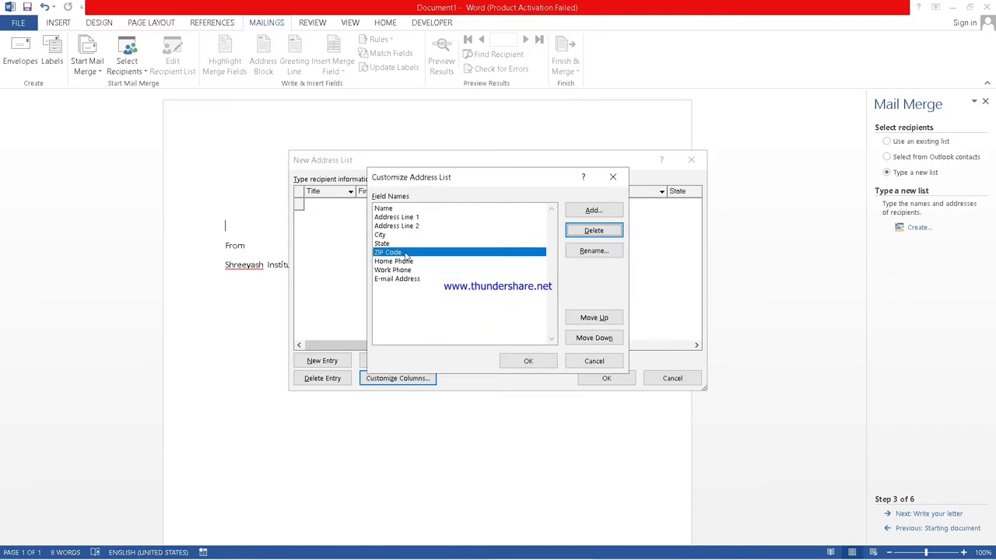
pyautogui.click(591, 231)
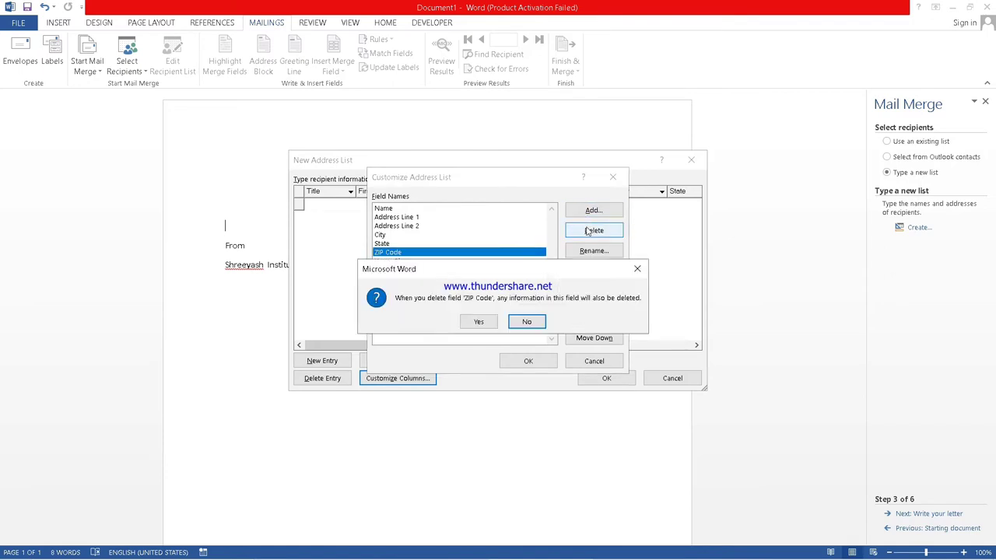
pyautogui.click(479, 323)
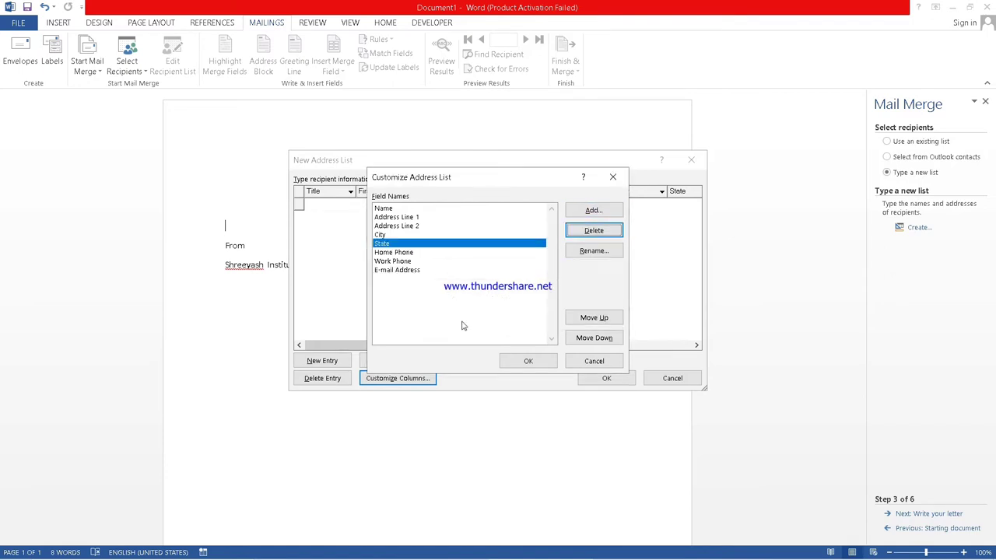
# Delete the Work Phone and E-mail Address fields.
pyautogui.click(397, 262)
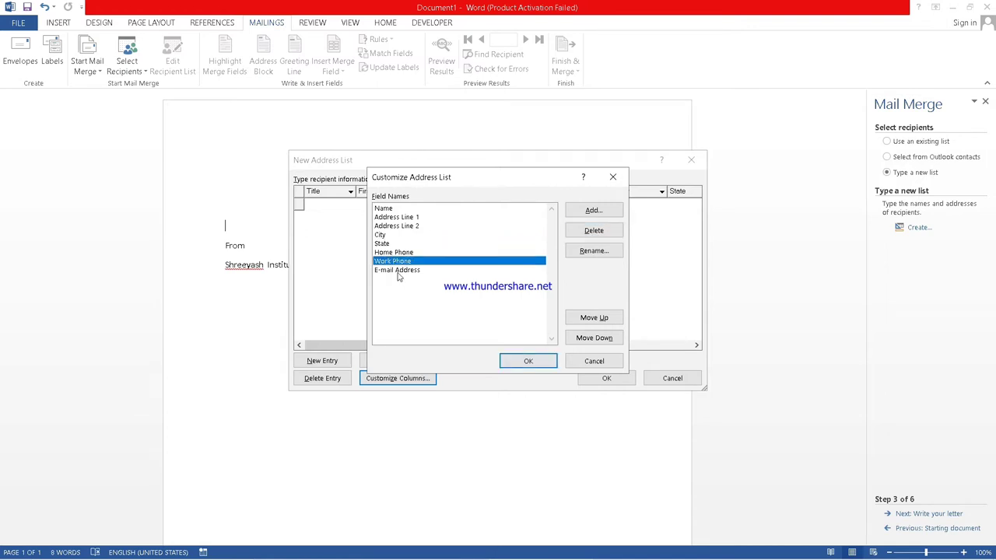
pyautogui.click(586, 218)
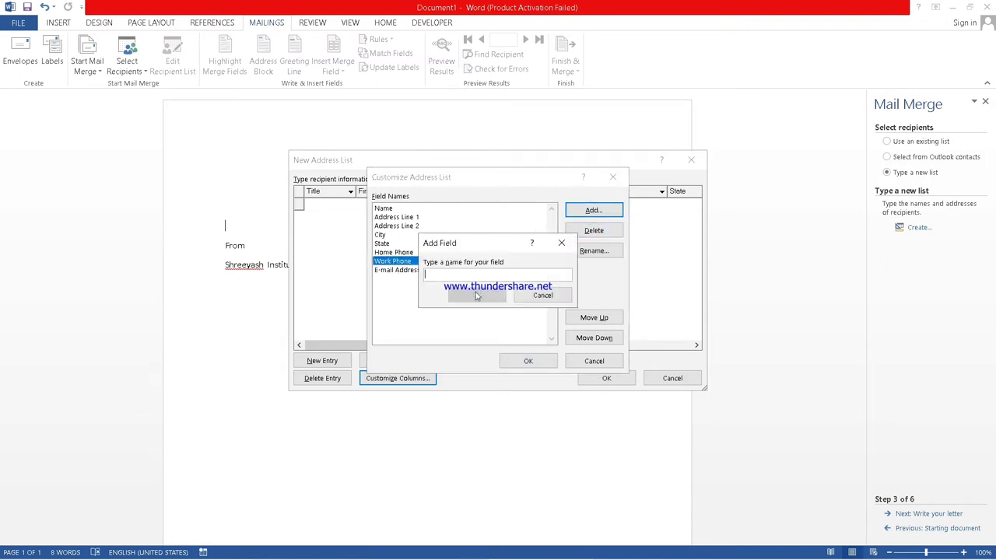
pyautogui.click(561, 245)
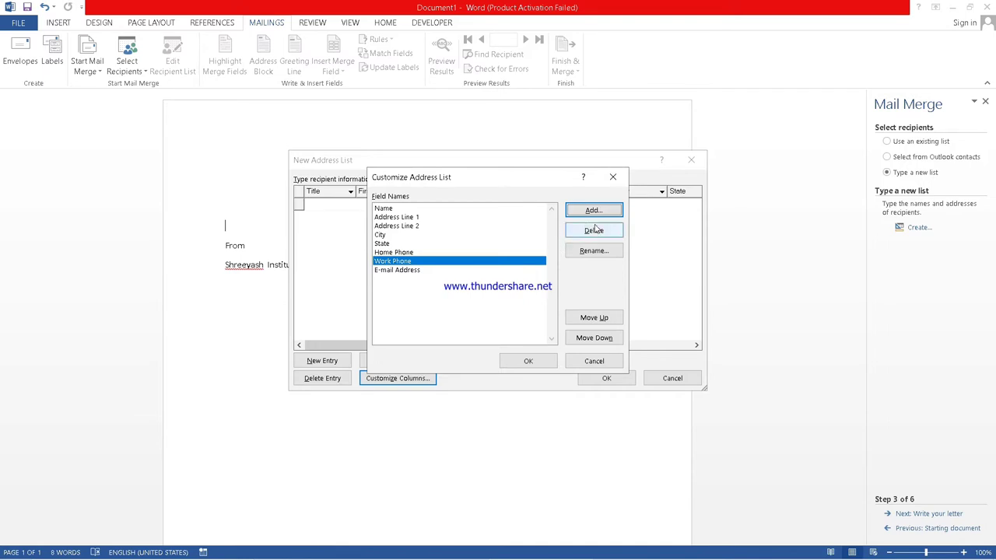
pyautogui.click(592, 231)
pyautogui.click(478, 321)
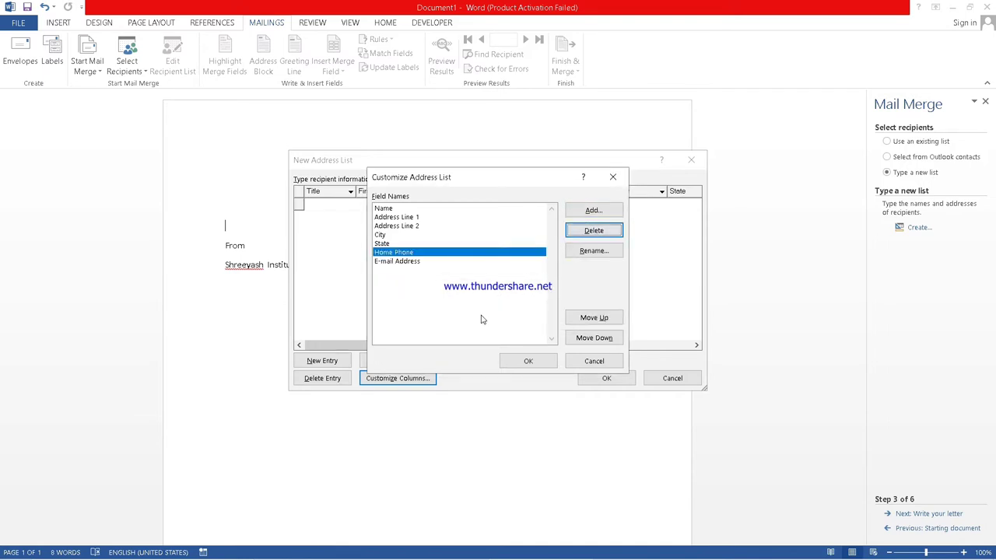
pyautogui.click(411, 263)
pyautogui.click(576, 234)
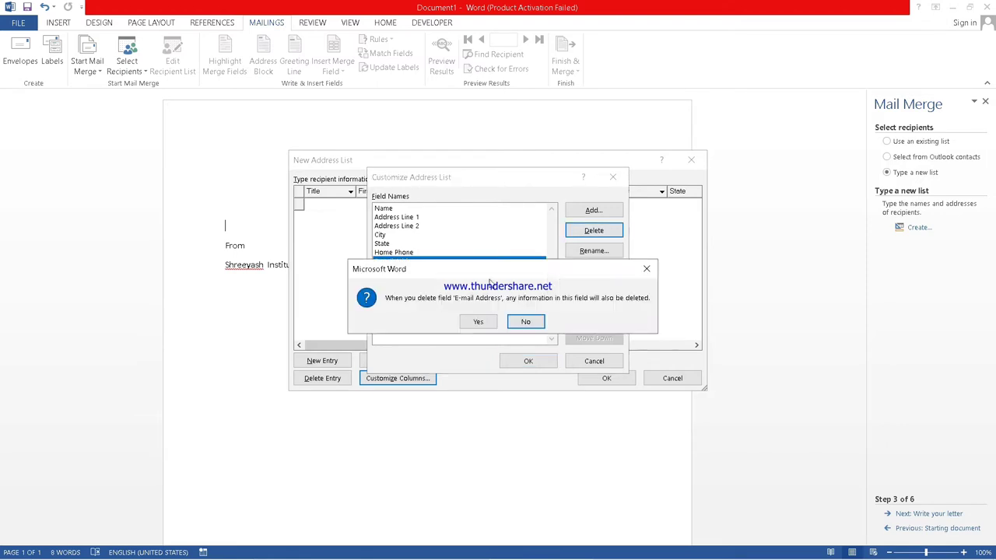
pyautogui.click(480, 321)
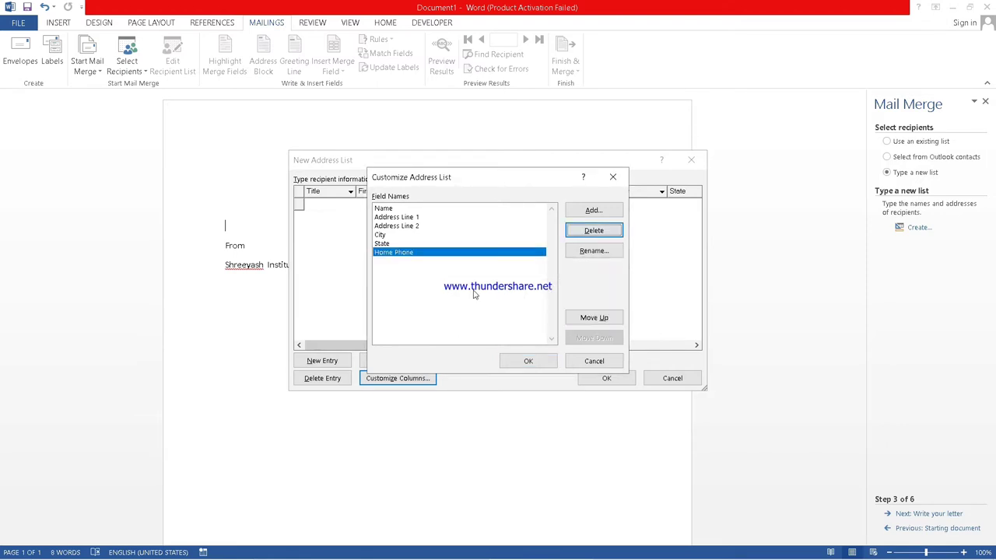
# Rename the Address Line 1 field to Address.
pyautogui.click(417, 218)
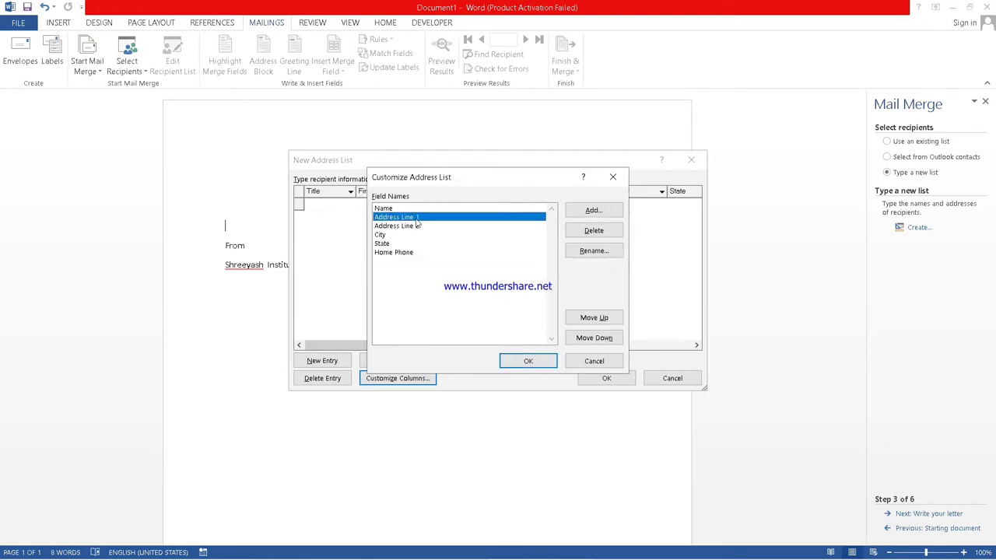
pyautogui.click(582, 255)
pyautogui.click(488, 283)
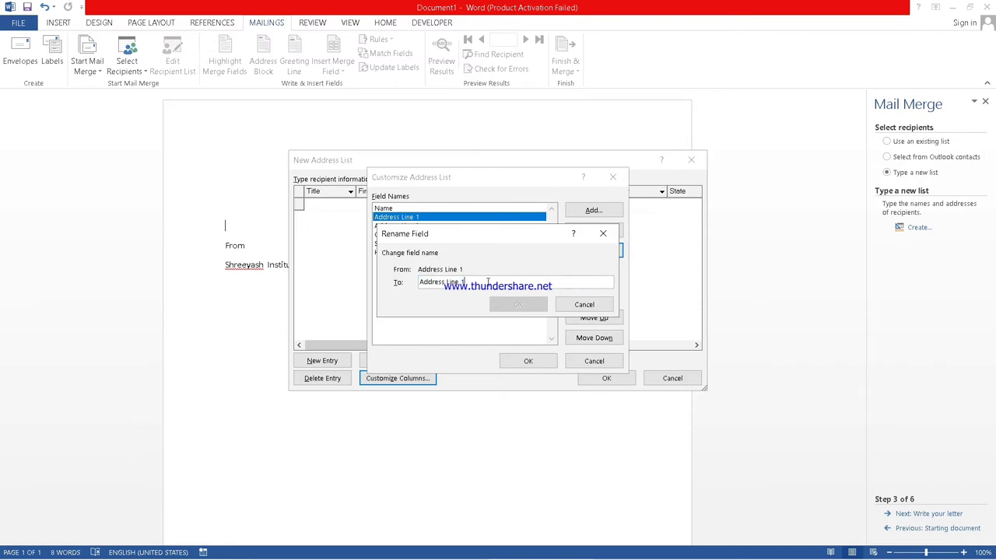
pyautogui.press('BackSpace')
pyautogui.press('BackSpace')
pyautogui.press('BackSpace')
pyautogui.press('BackSpace')
pyautogui.press('BackSpace')
pyautogui.press('BackSpace')
pyautogui.press('BackSpace')
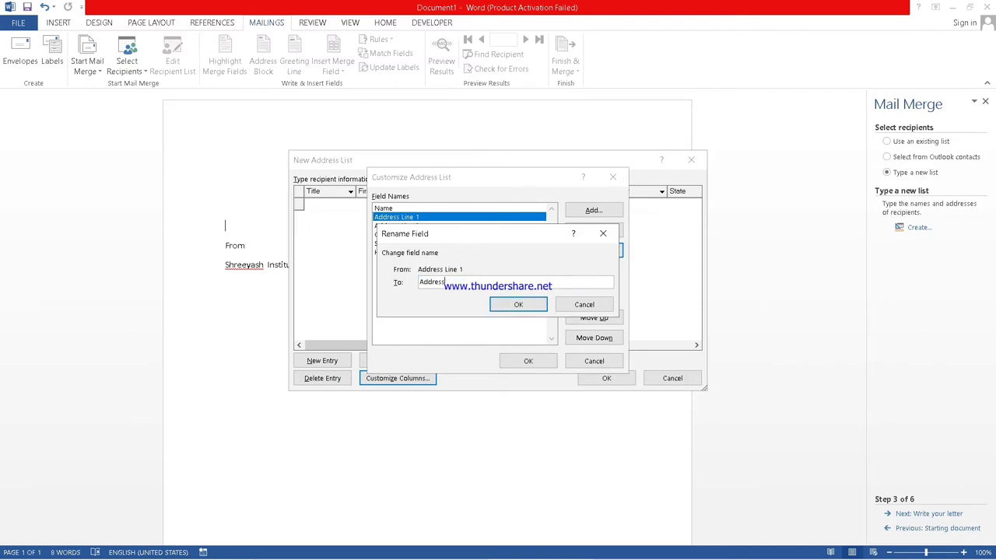
pyautogui.click(517, 305)
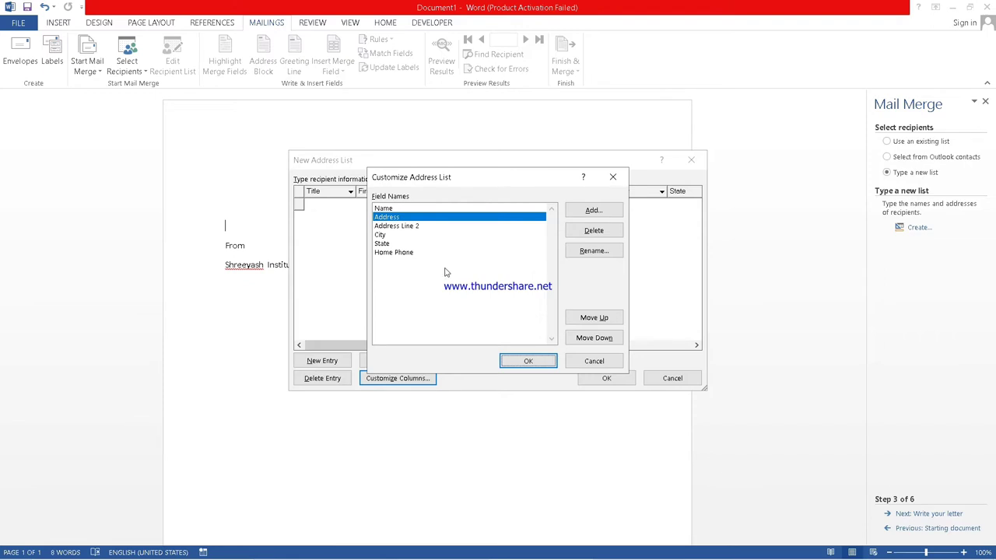
# Delete the Address Line 2 and Home Phone fields.
pyautogui.click(417, 227)
pyautogui.click(596, 231)
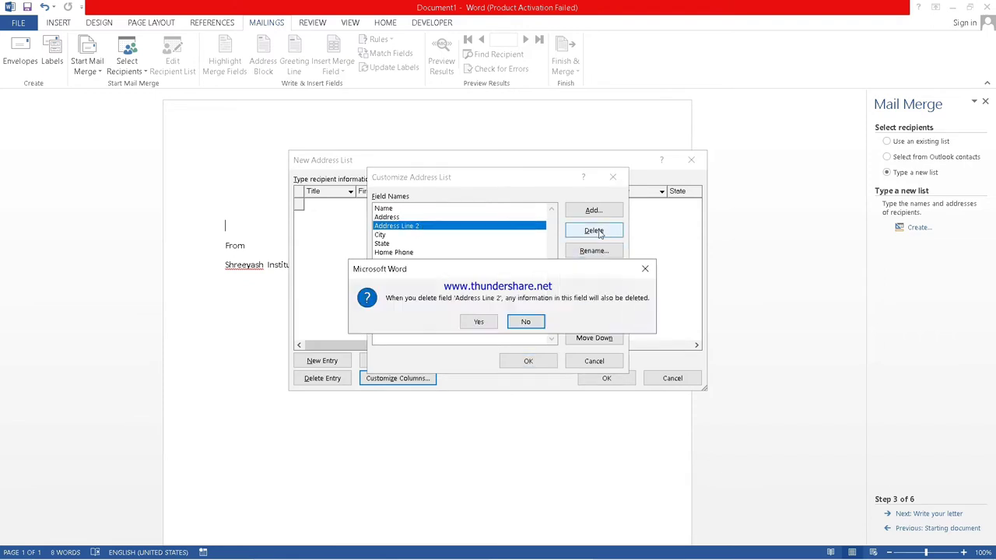
pyautogui.click(481, 324)
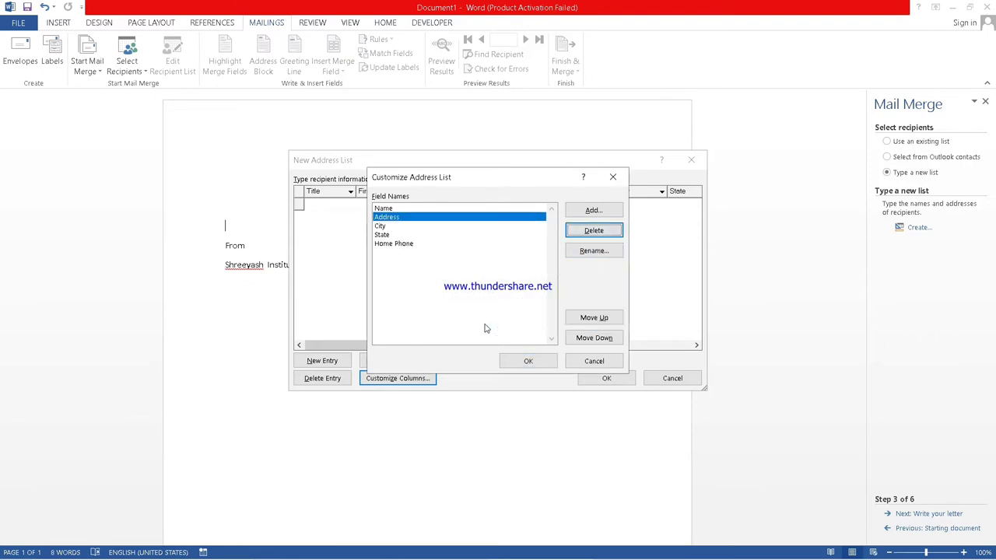
pyautogui.click(407, 250)
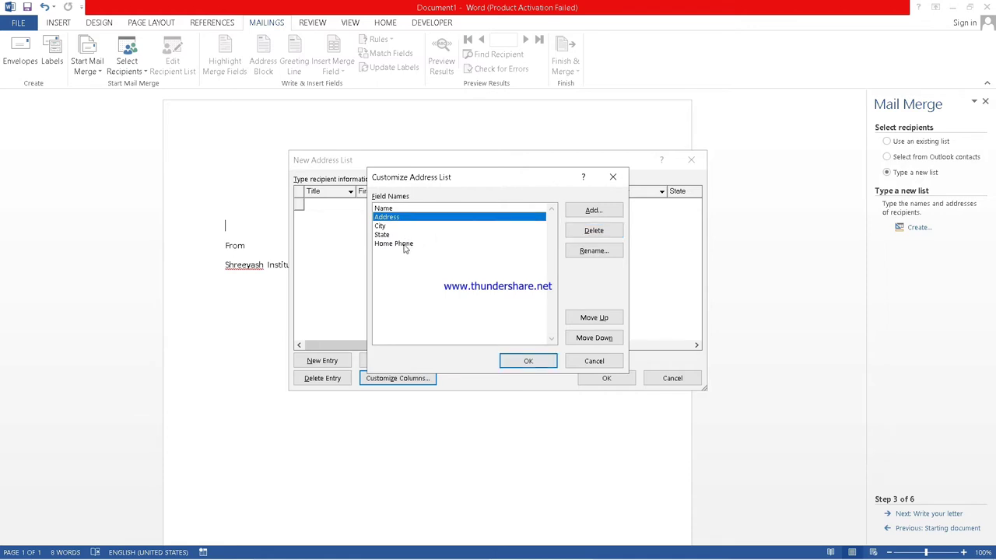
pyautogui.click(404, 246)
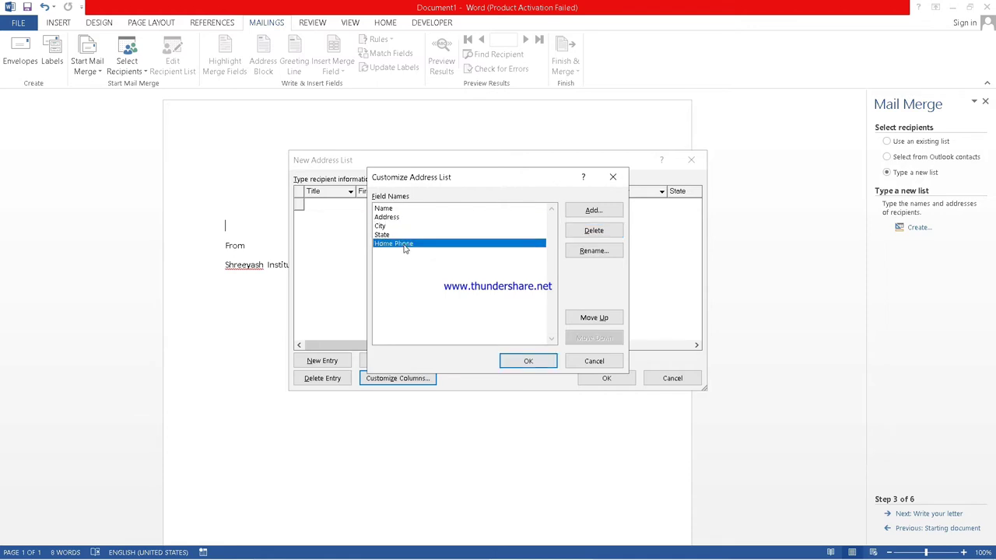
pyautogui.click(591, 231)
pyautogui.click(481, 320)
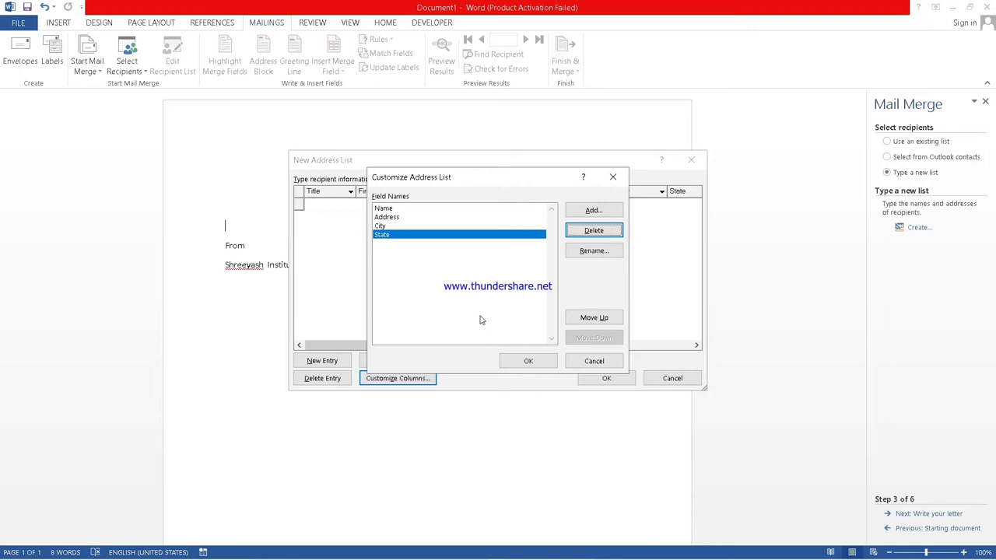
# Add a field named 'Moible number' and apply the column changes.
pyautogui.click(593, 210)
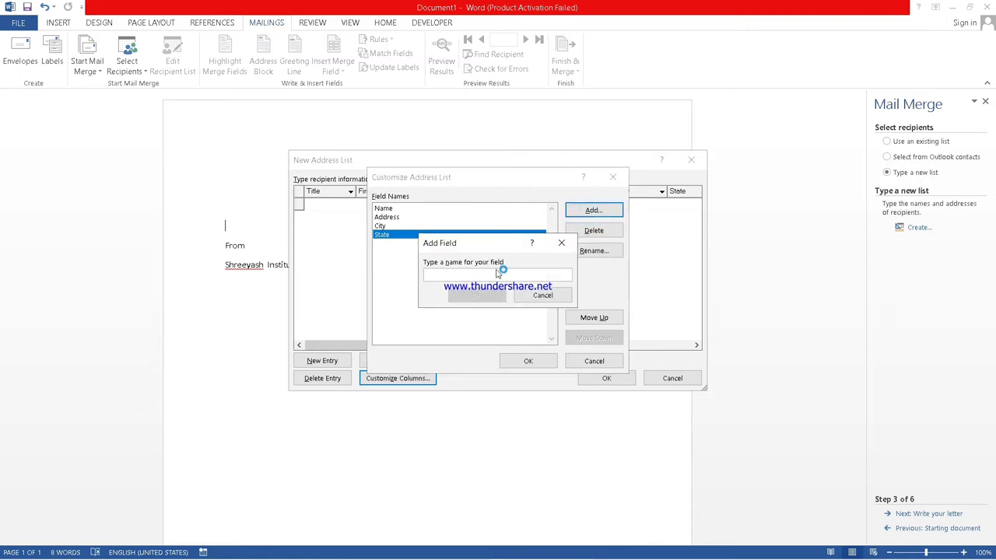
pyautogui.write('Mo')
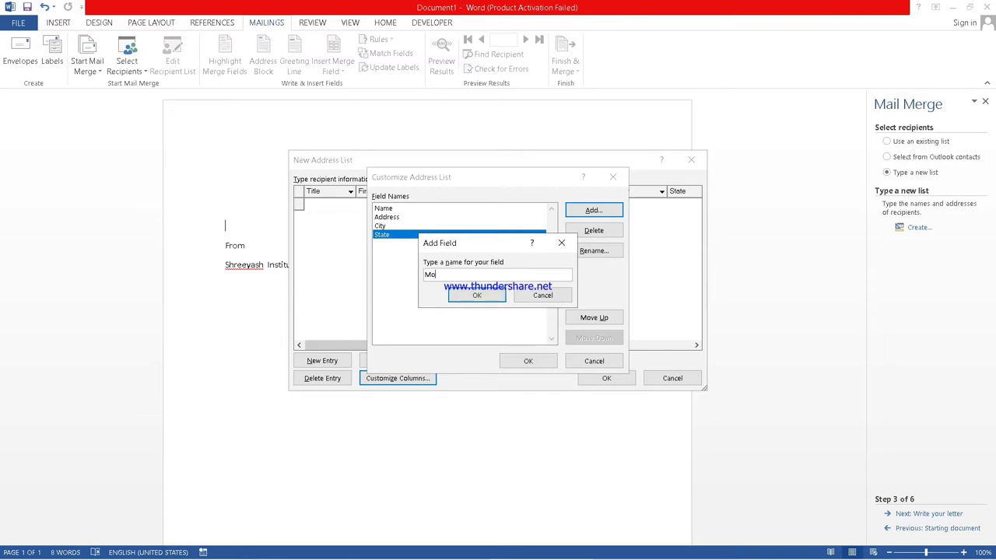
pyautogui.write('ible number')
pyautogui.click(477, 296)
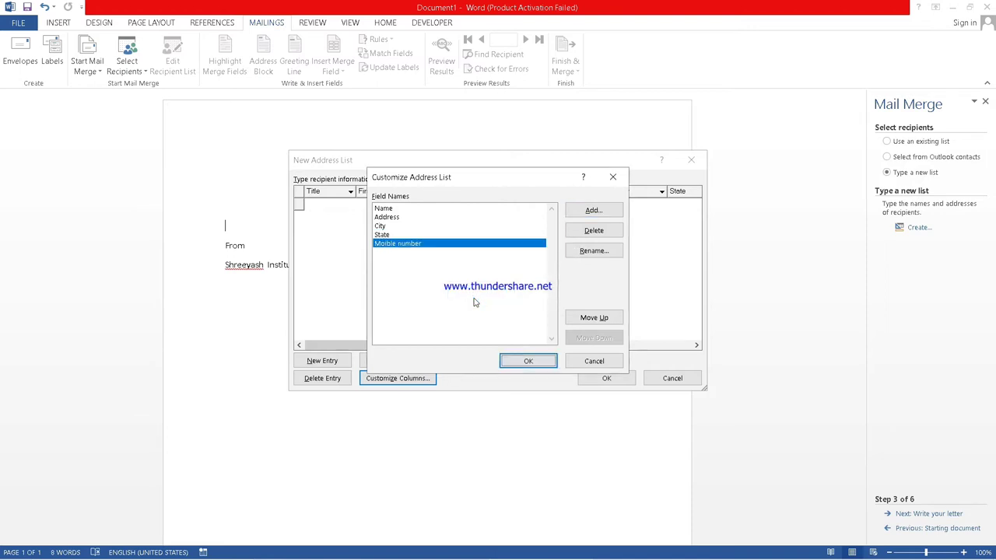
pyautogui.click(528, 362)
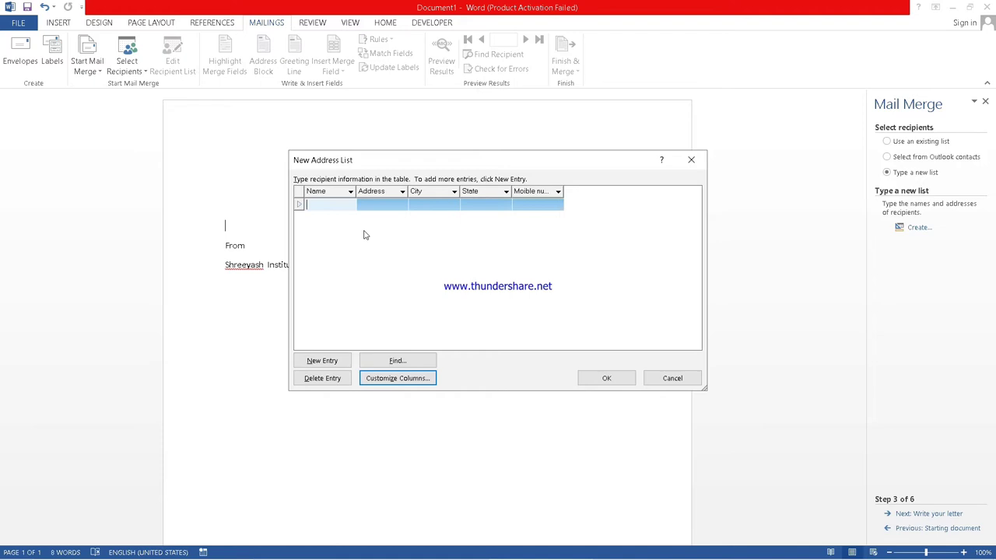
# Enter the first recipient's name, address, city, state and mobile number.
pyautogui.write('karan')
pyautogui.press('Tab')
pyautogui.write('nilni')
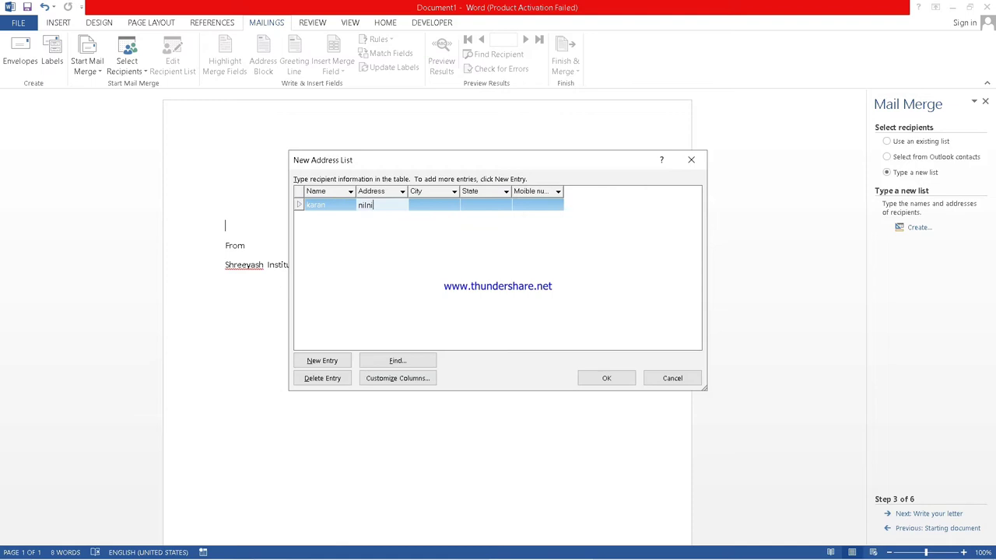
pyautogui.press('Tab')
pyautogui.write('aura')
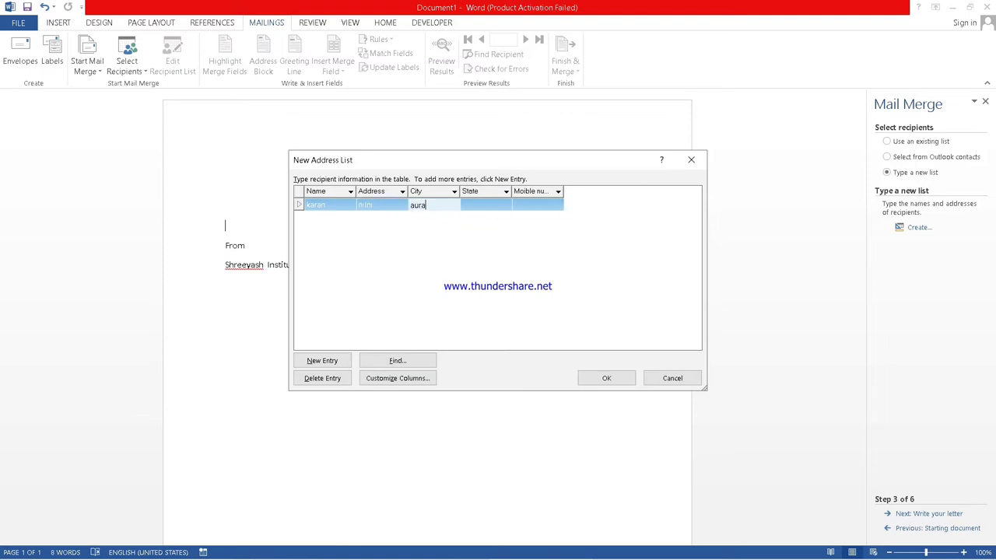
pyautogui.write('ngabad')
pyautogui.press('Tab')
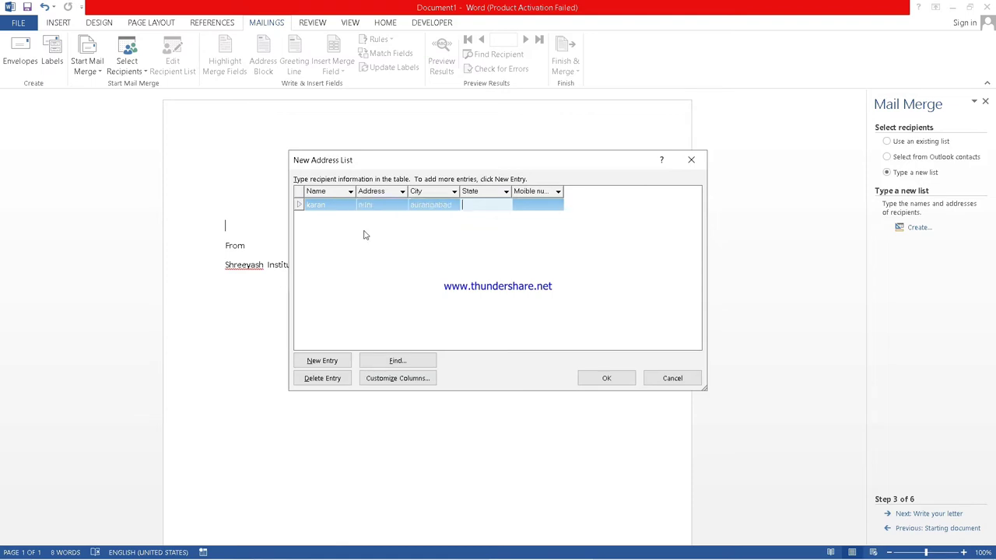
pyautogui.write('mh')
pyautogui.press('Tab')
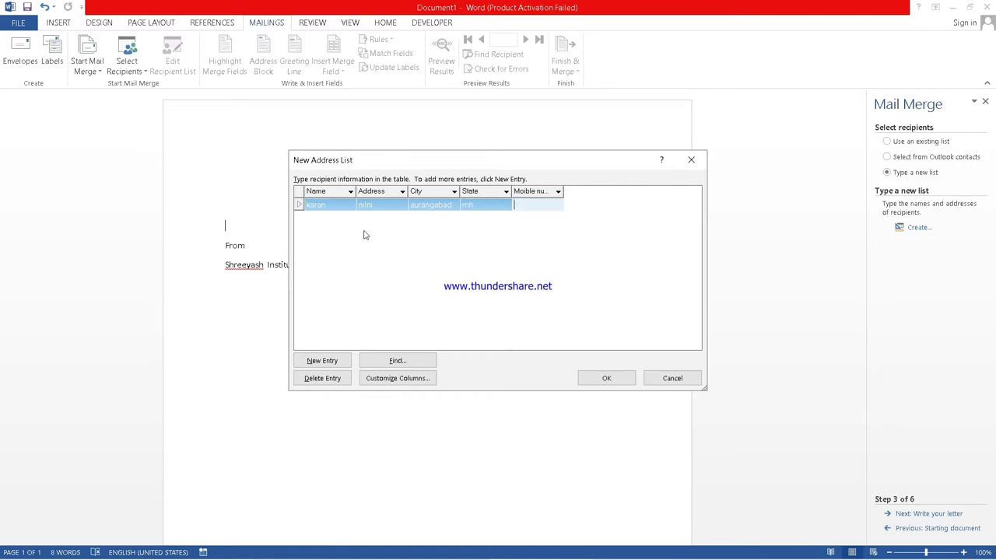
pyautogui.write('84919419')
pyautogui.press('Tab')
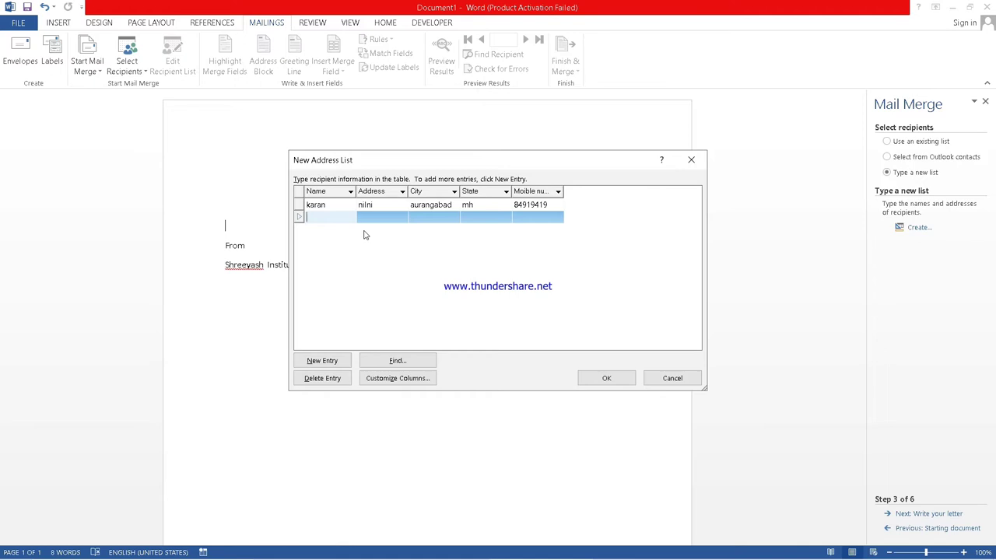
# Enter the second recipient's name, address, city, state and mobile number.
pyautogui.write('rahul')
pyautogui.press('Tab')
pyautogui.write('vyv')
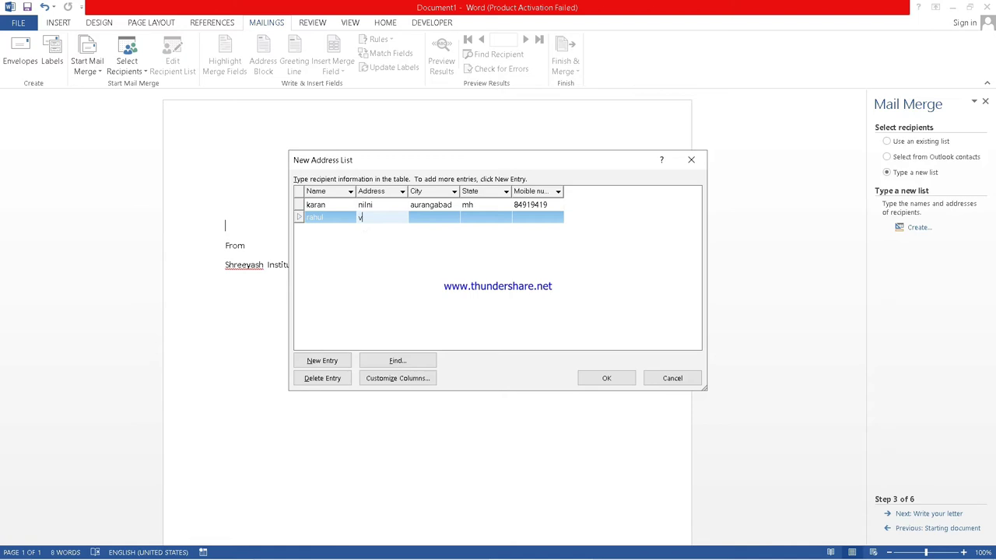
pyautogui.press('Tab')
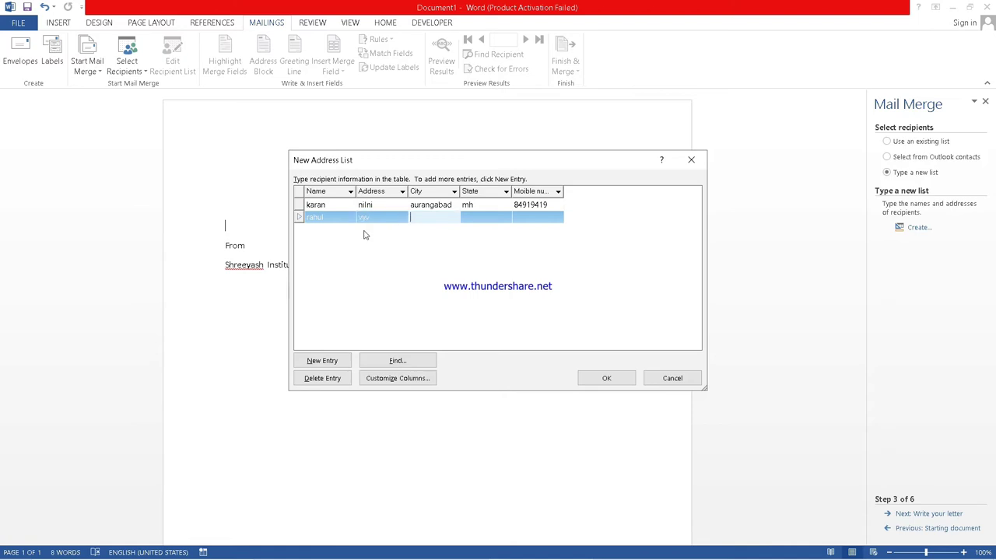
pyautogui.write('vuv')
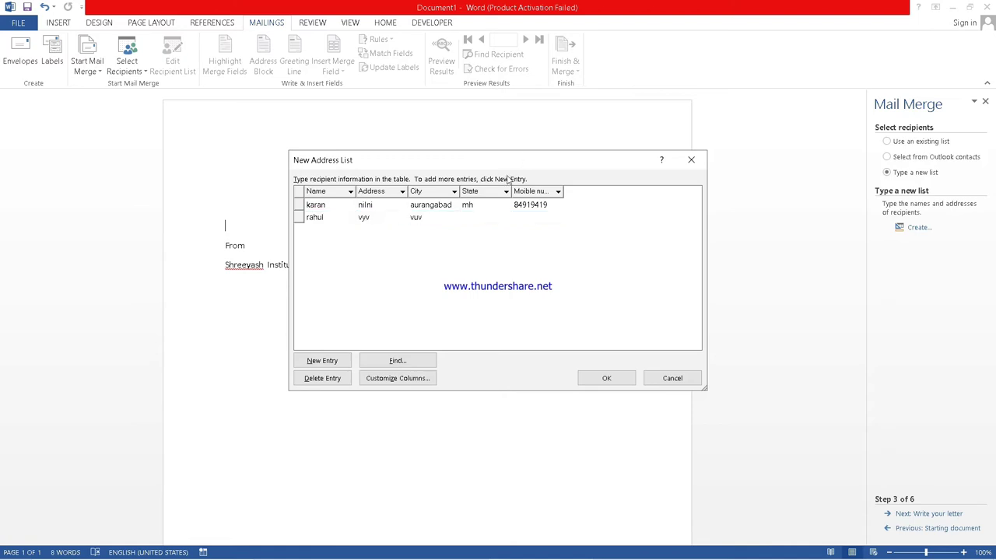
pyautogui.click(483, 217)
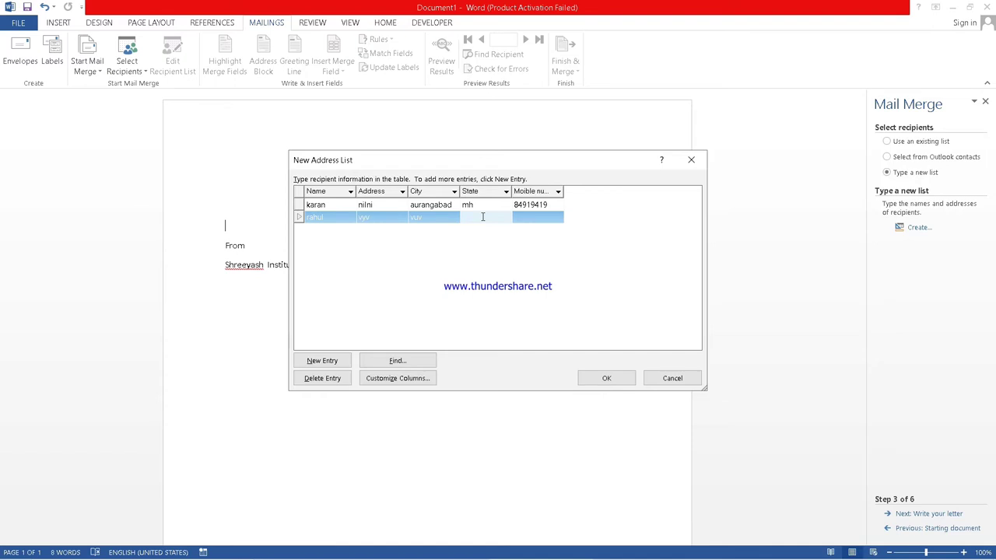
pyautogui.write('mh')
pyautogui.press('Tab')
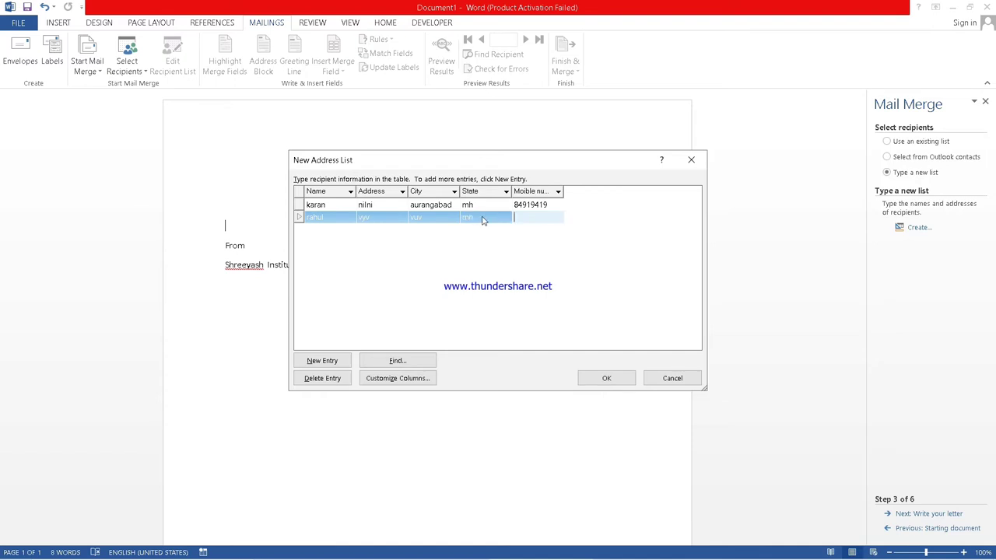
pyautogui.write('66984')
pyautogui.press('Tab')
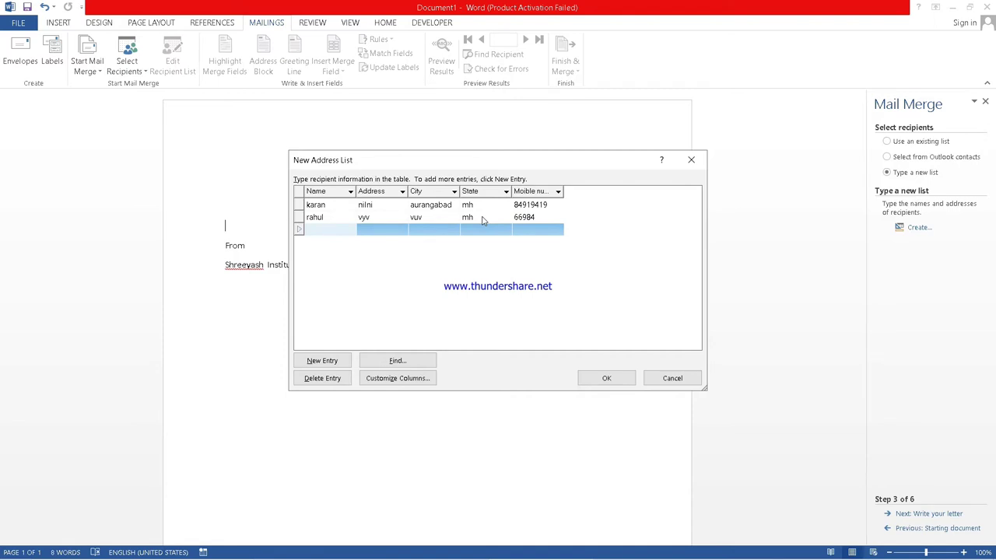
# Enter the third recipient's name, address, city, state and mobile number.
pyautogui.write('vikas')
pyautogui.press('Tab')
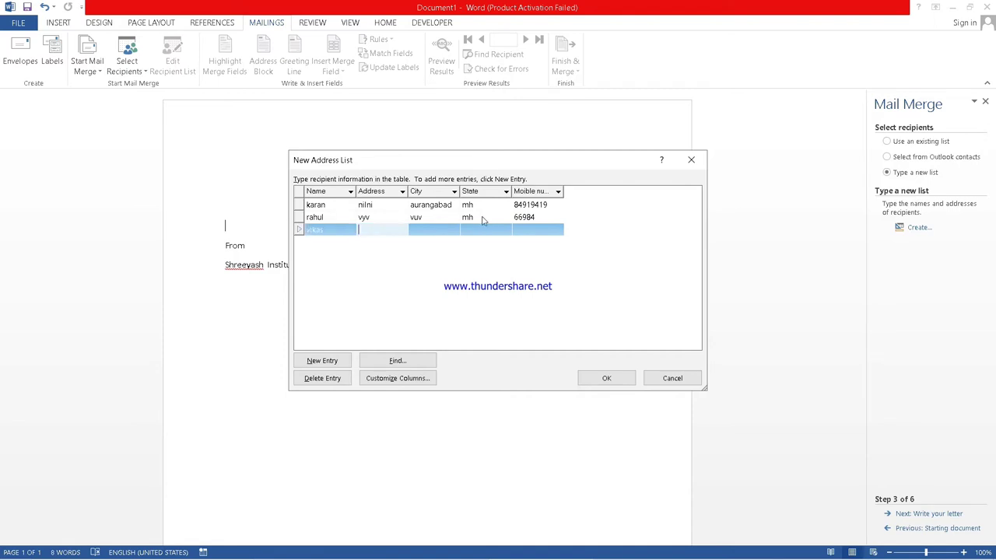
pyautogui.write('jbuv')
pyautogui.press('Tab')
pyautogui.write('uvu')
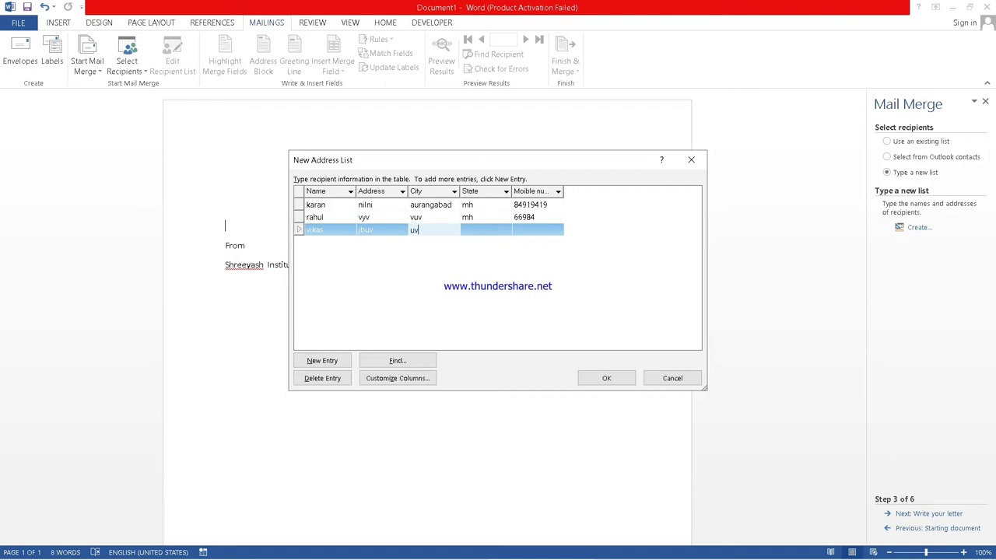
pyautogui.press('Tab')
pyautogui.write('vuv')
pyautogui.press('Tab')
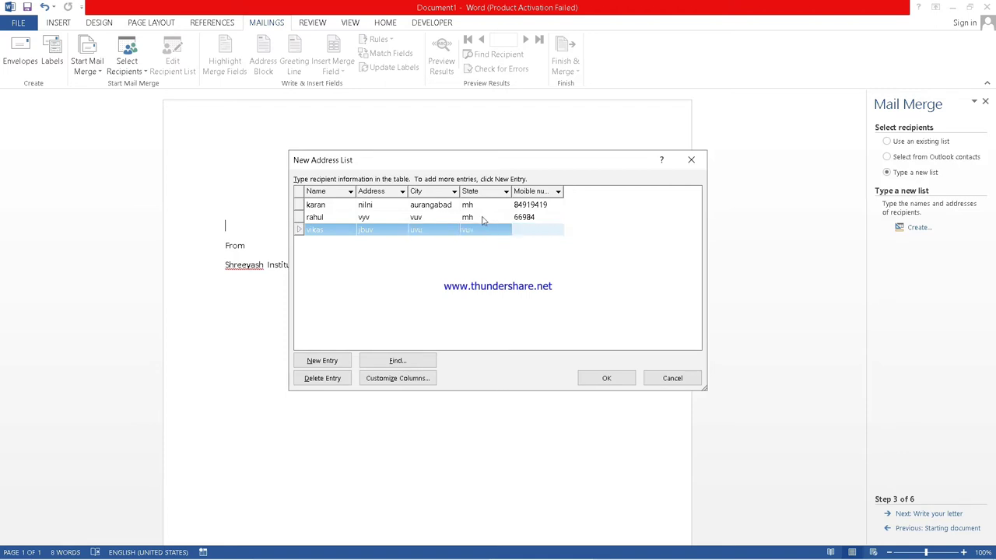
pyautogui.write('49494')
pyautogui.press('Tab')
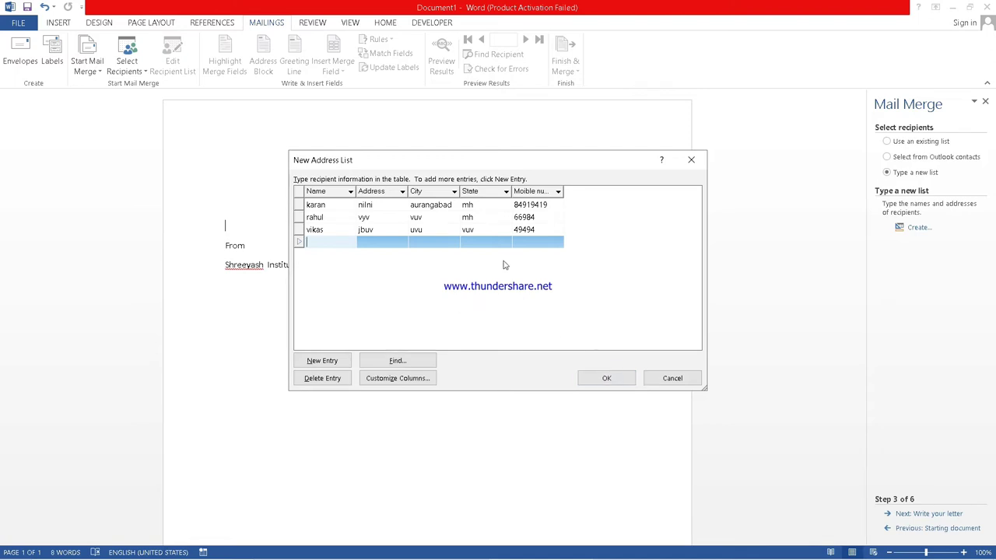
pyautogui.click(520, 231)
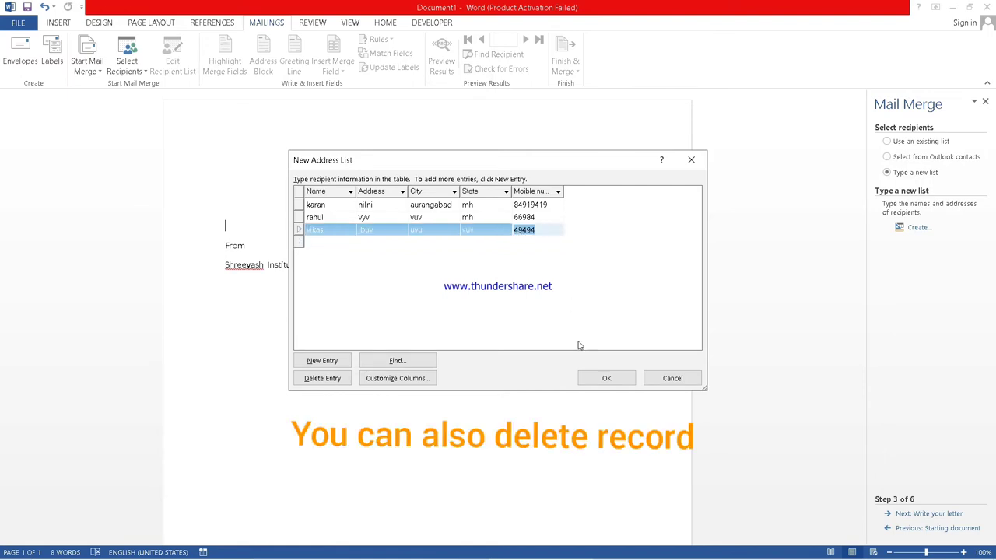
# Save the recipient list as 'my list' on the Desktop.
pyautogui.click(605, 379)
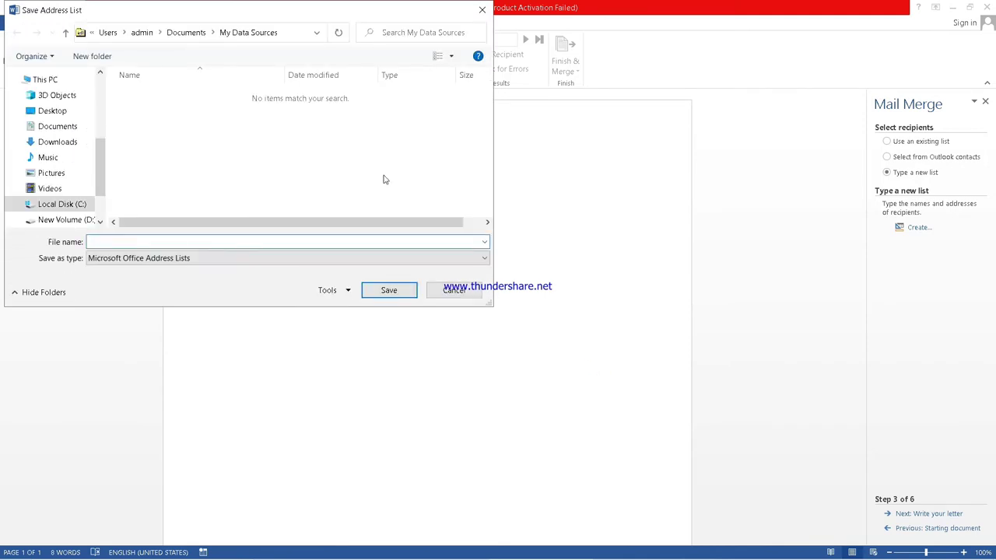
pyautogui.click(99, 103)
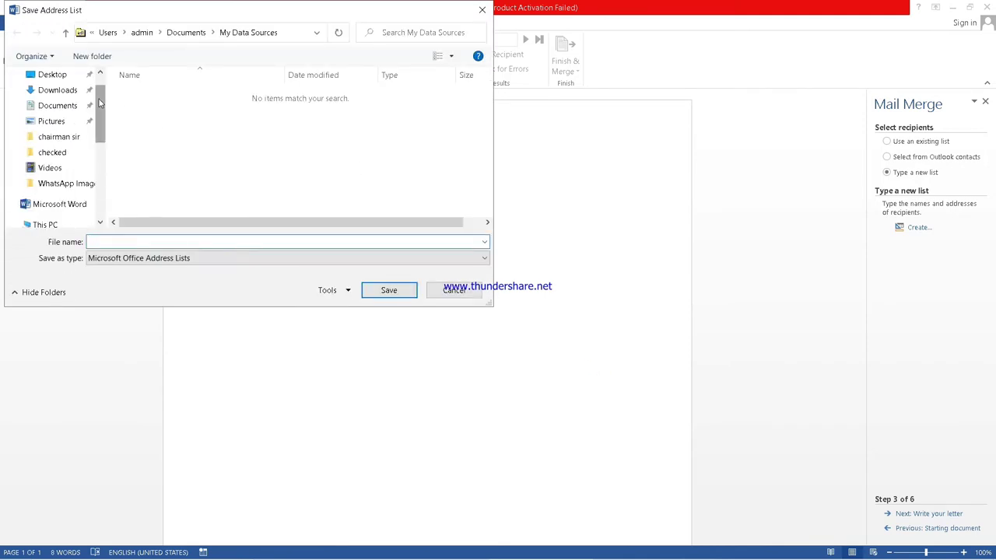
pyautogui.click(54, 74)
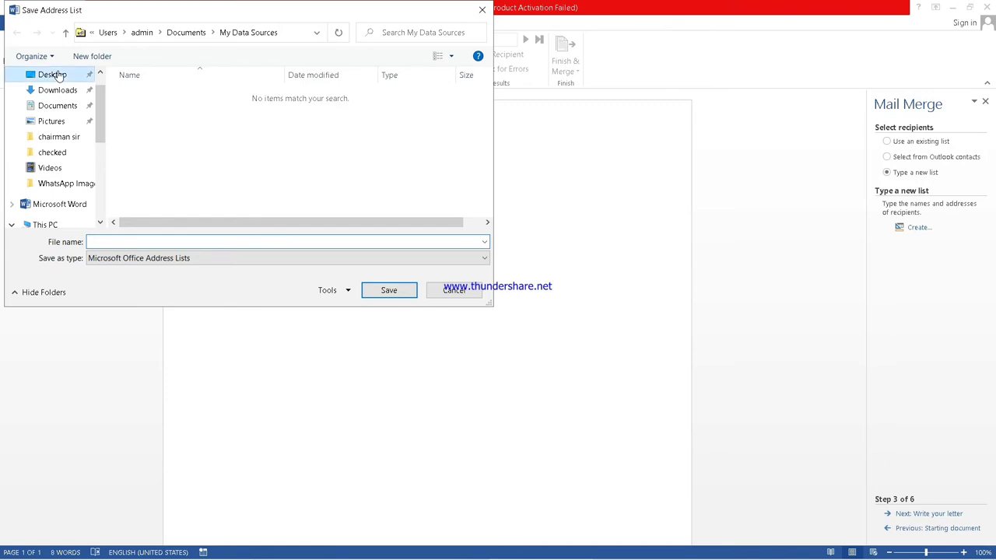
pyautogui.click(130, 242)
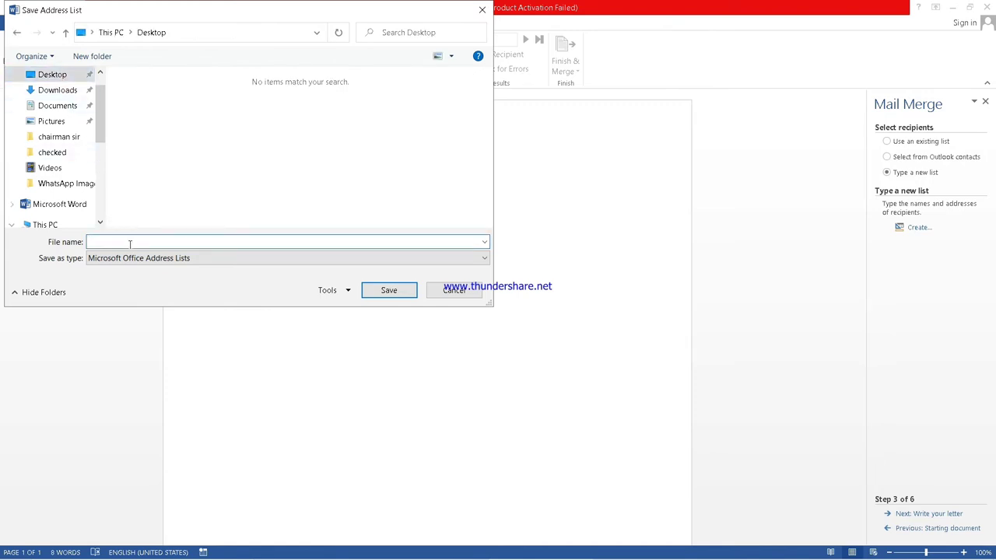
pyautogui.write('my list')
pyautogui.click(393, 295)
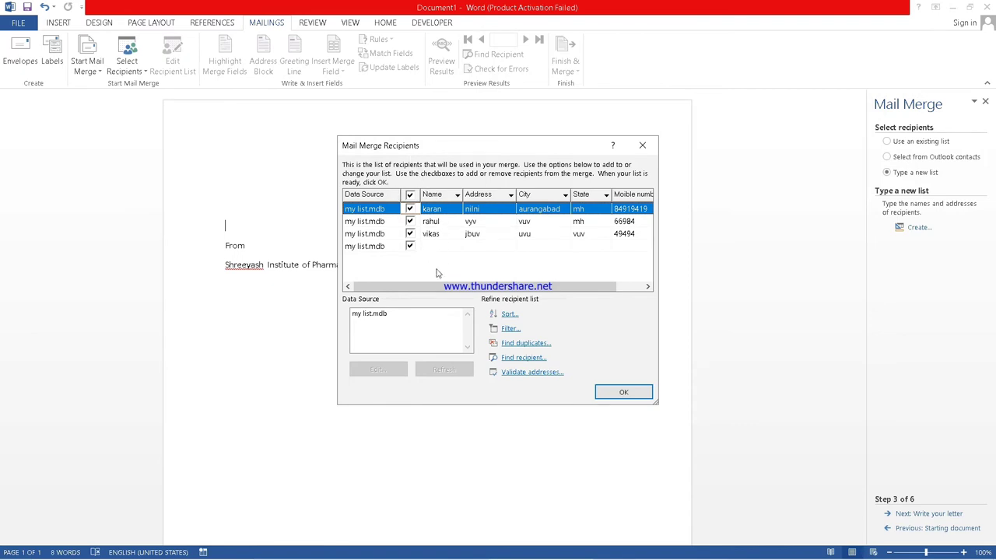
# Uncheck the blank fourth row and accept my list.mdb as the recipients.
pyautogui.click(410, 246)
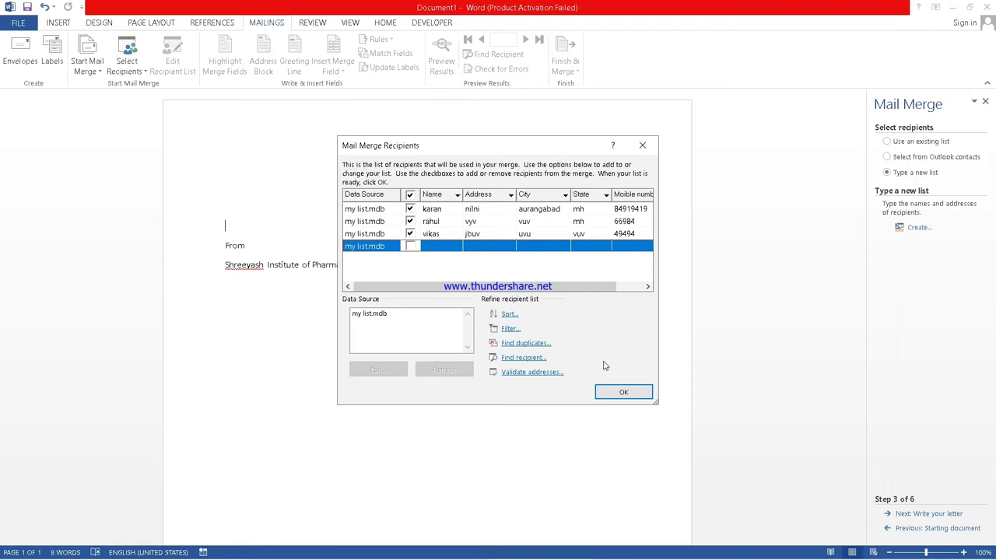
pyautogui.click(624, 393)
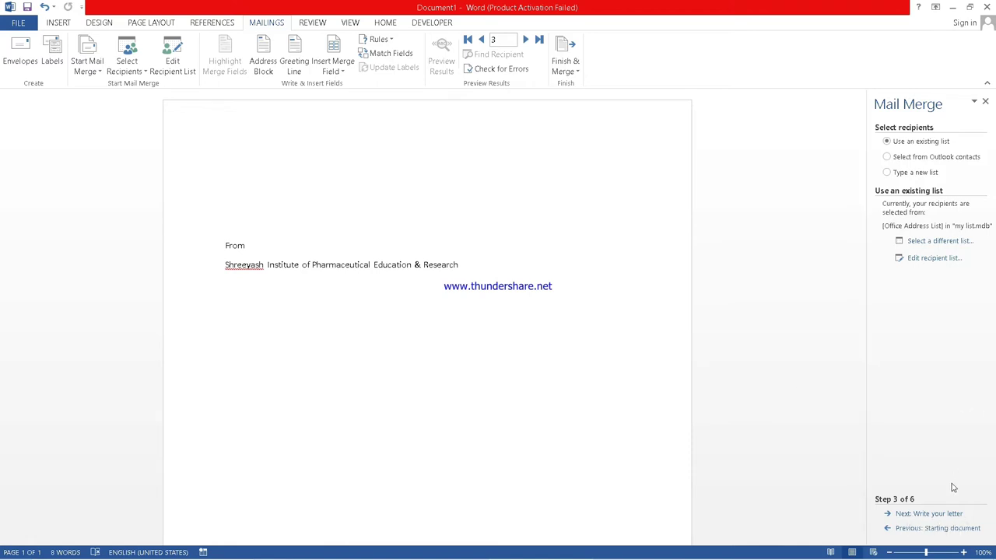
# Advance through Write your letter and Preview to step 6 of 6, Complete the merge.
pyautogui.click(931, 514)
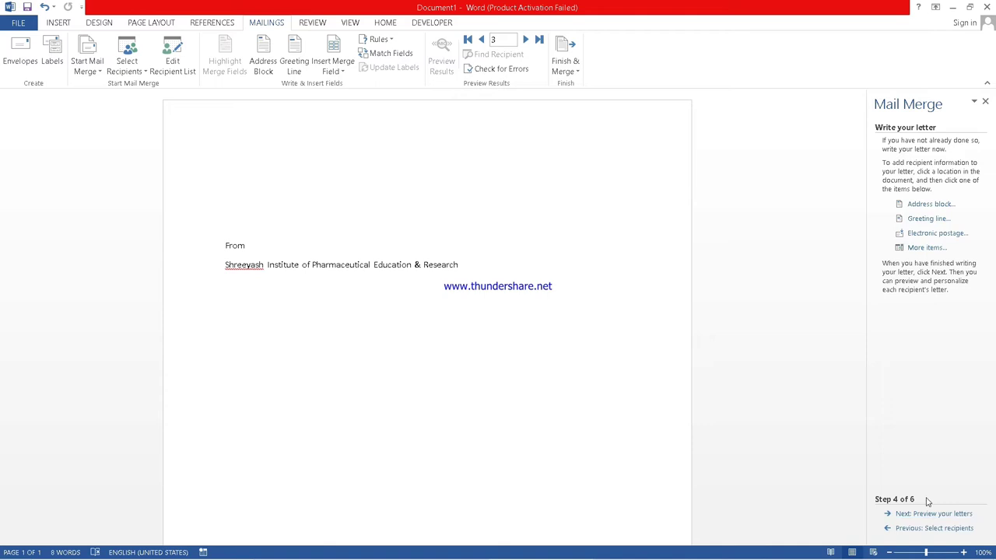
pyautogui.click(934, 514)
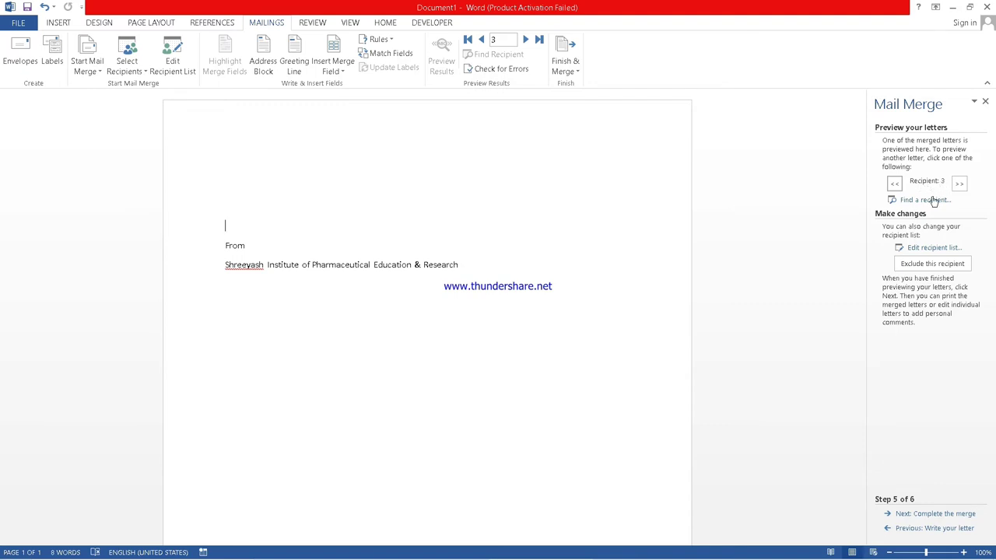
pyautogui.click(938, 515)
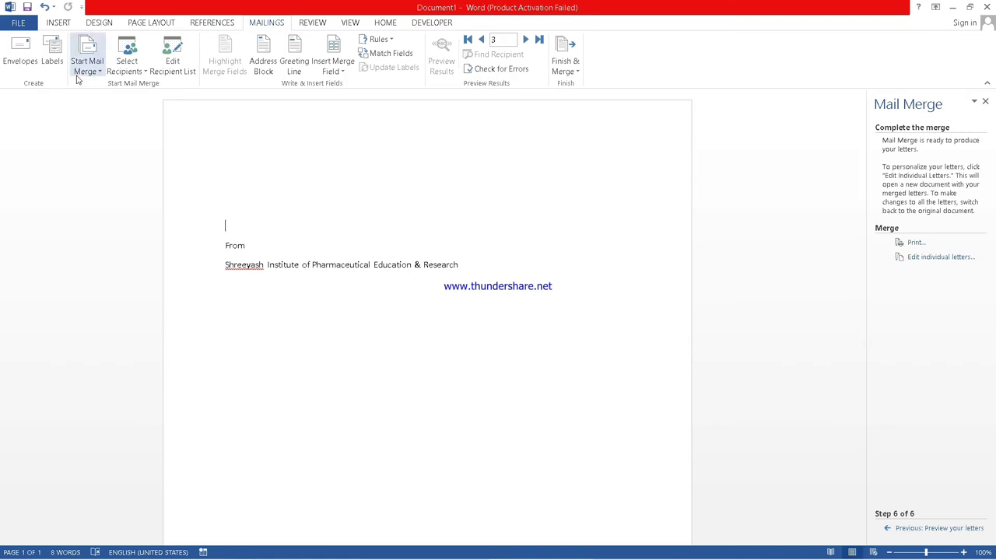
# Attach the 'my list' file from the Desktop as the letter's recipient list.
pyautogui.click(133, 72)
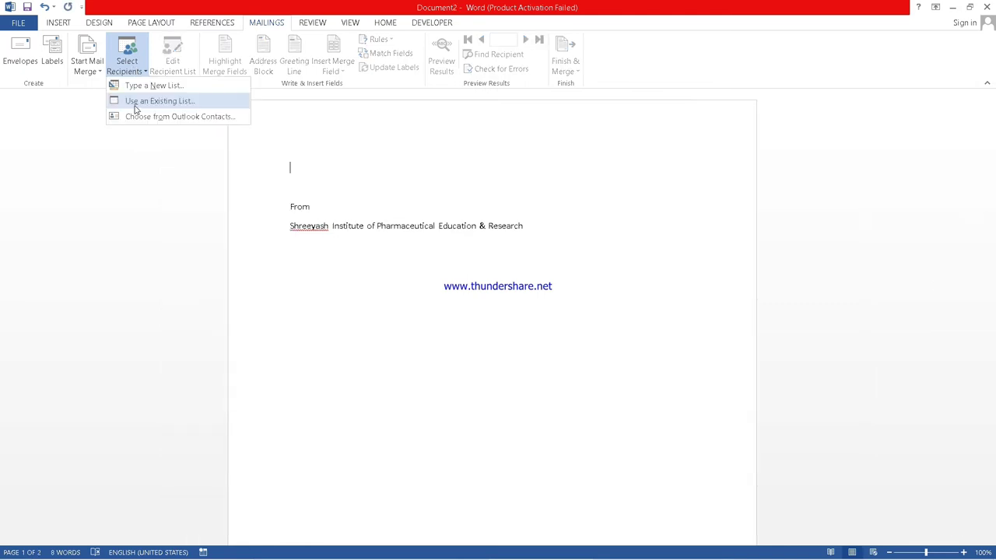
pyautogui.click(135, 105)
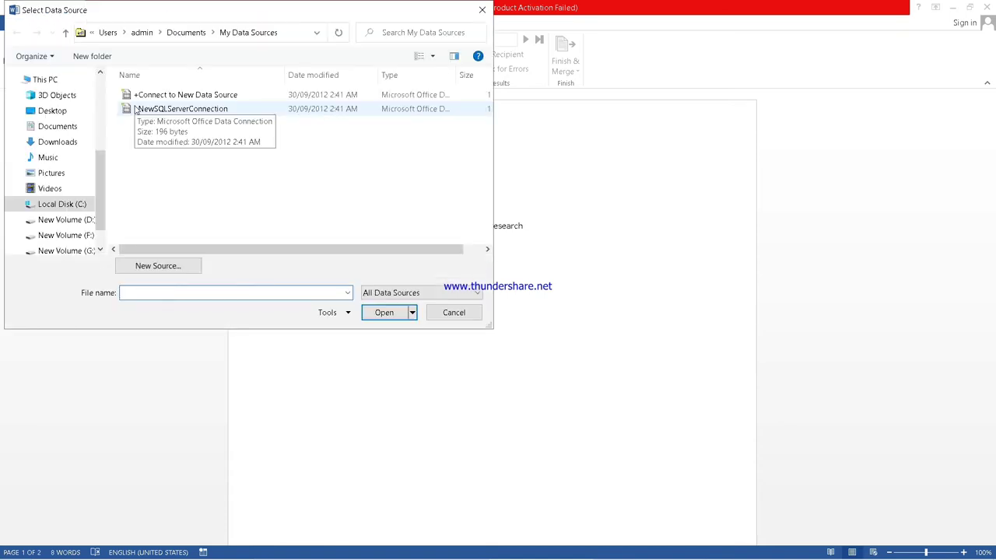
pyautogui.click(52, 110)
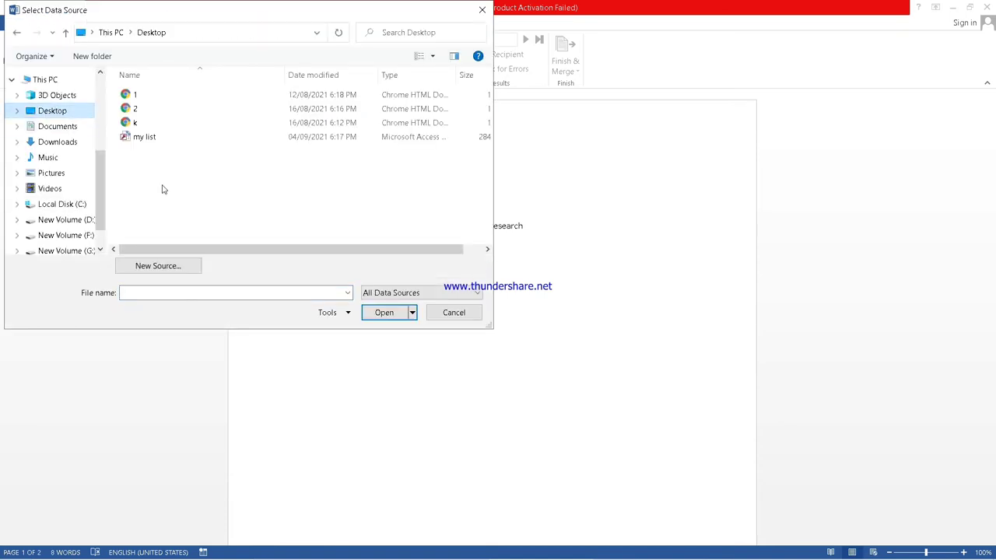
pyautogui.click(154, 137)
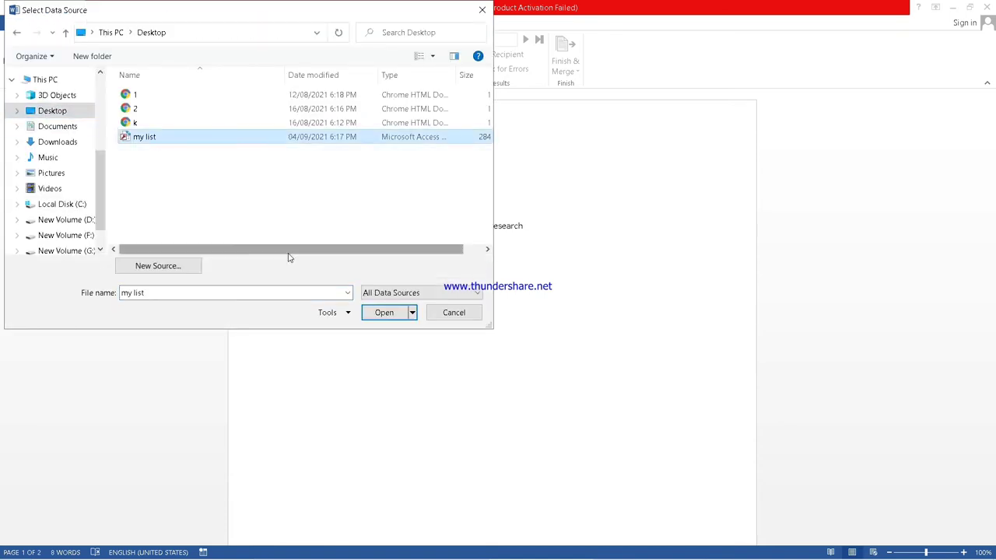
pyautogui.click(384, 313)
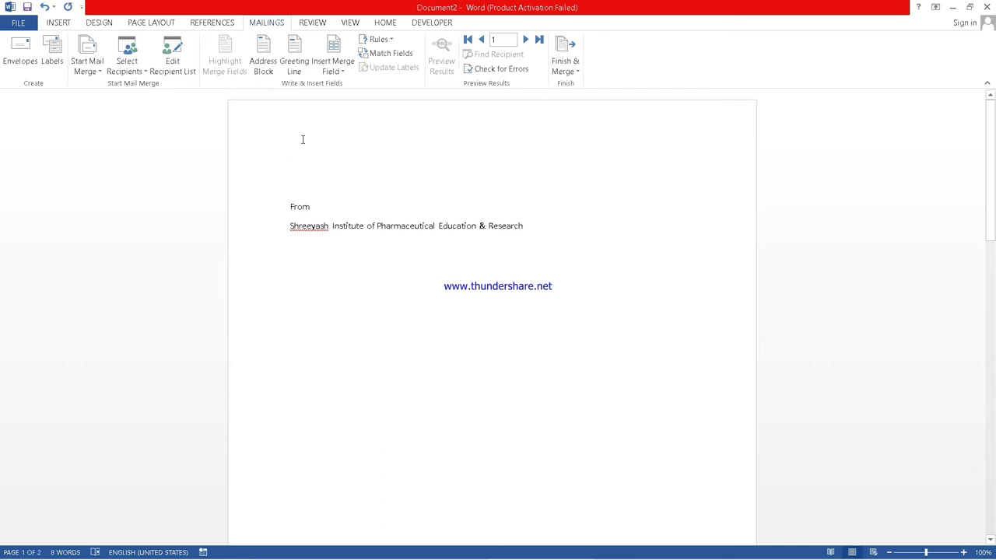
# Insert the «Name» and «Address» merge fields on separate lines in the letter.
pyautogui.click(128, 67)
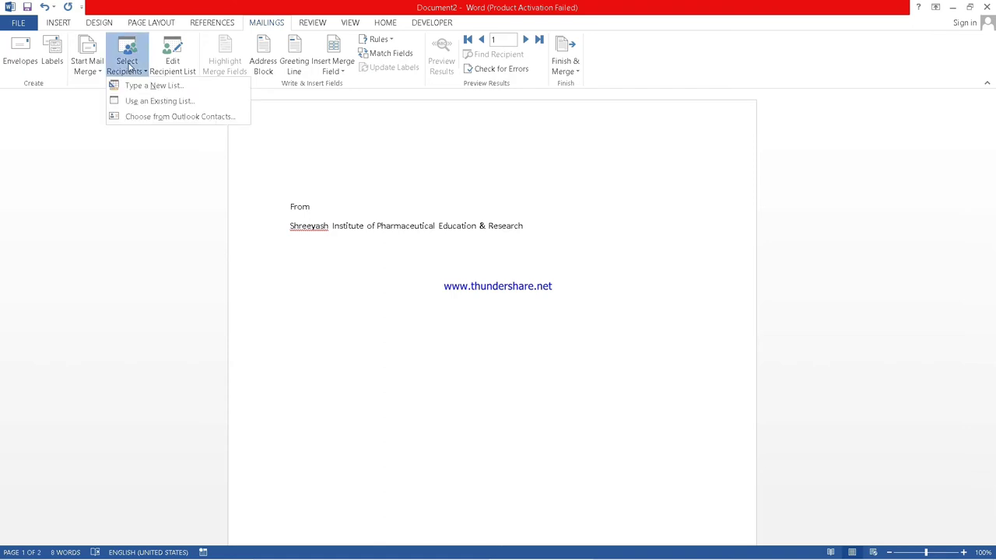
pyautogui.click(331, 58)
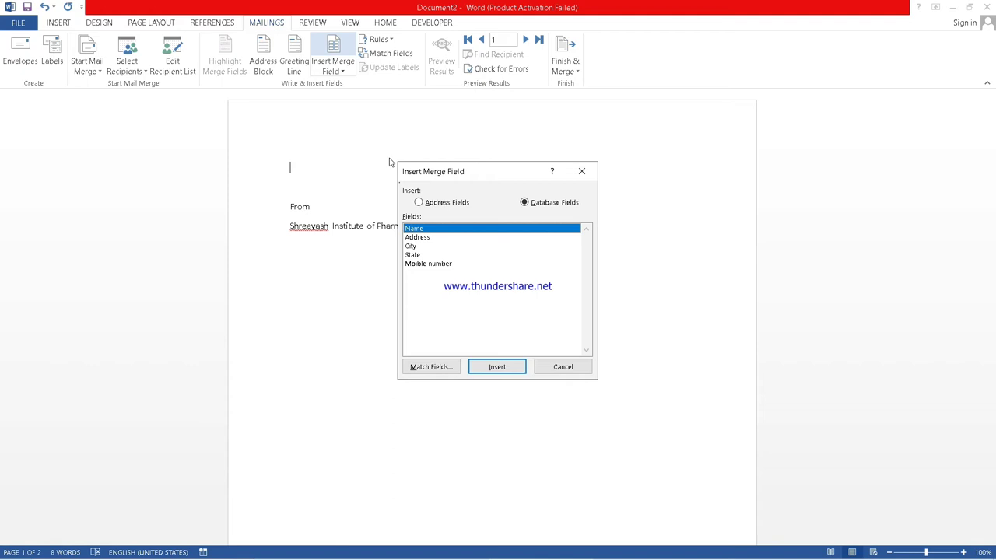
pyautogui.click(491, 368)
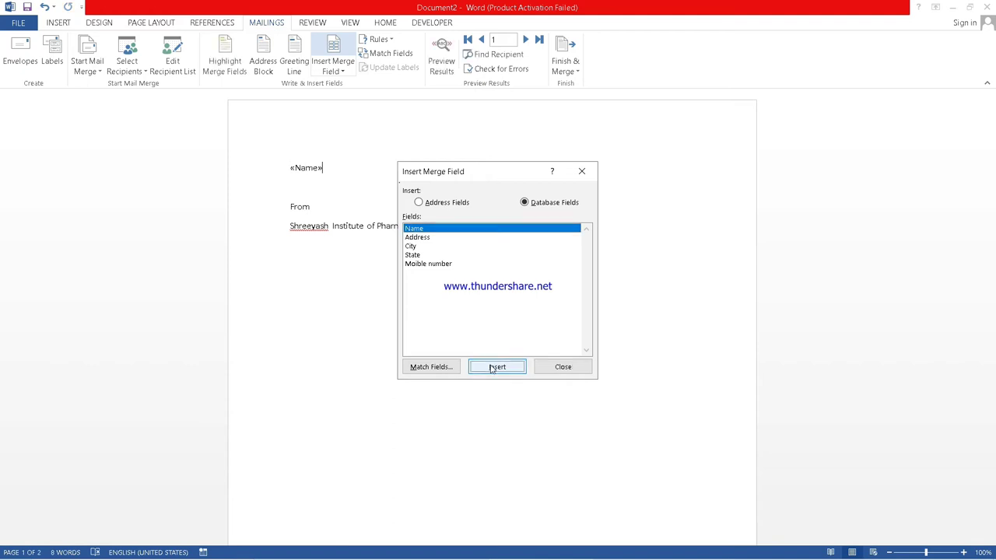
pyautogui.click(562, 368)
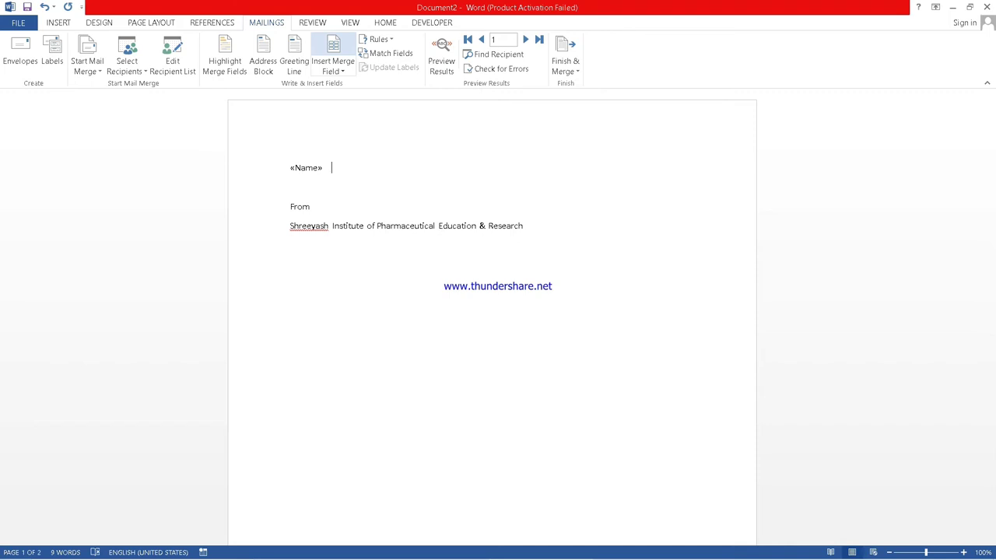
pyautogui.press('Return')
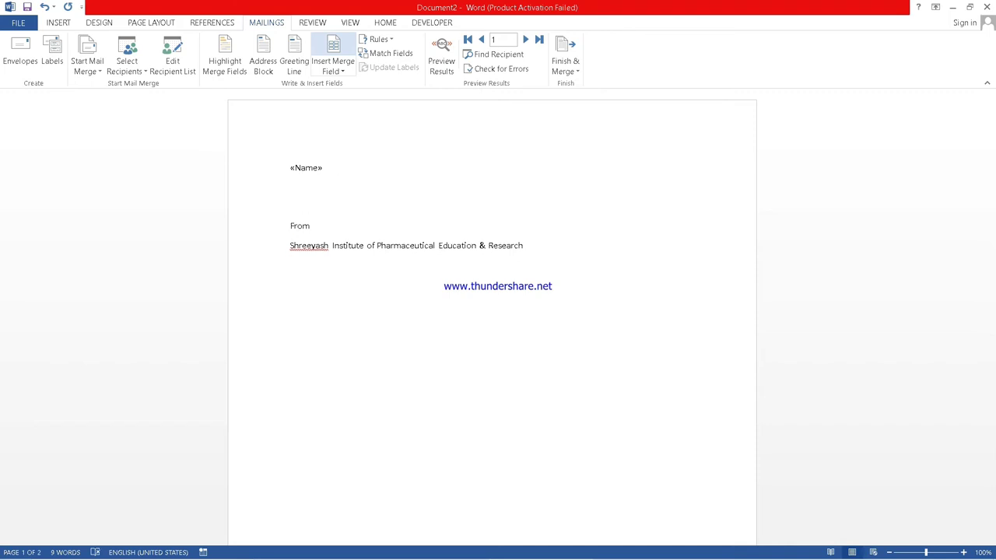
pyautogui.click(344, 71)
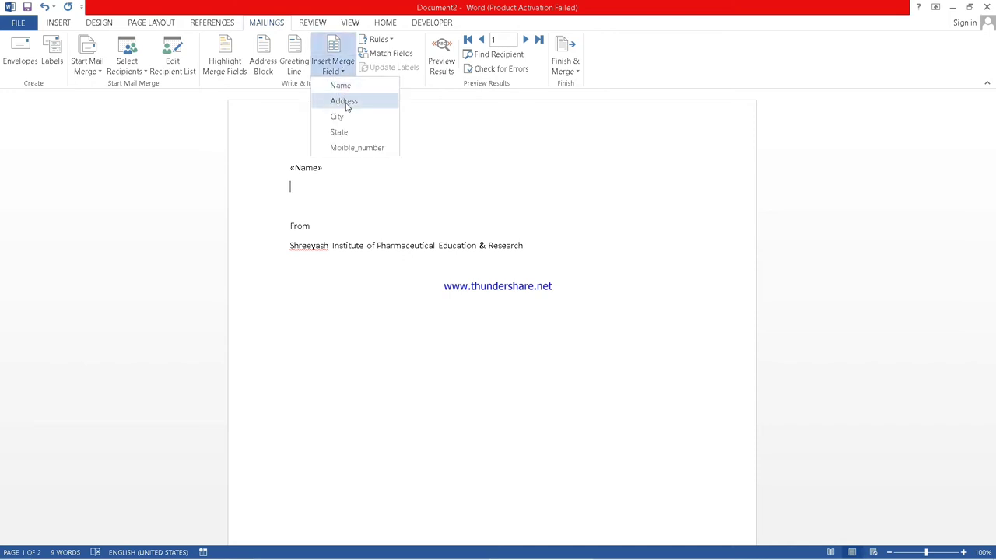
pyautogui.click(345, 100)
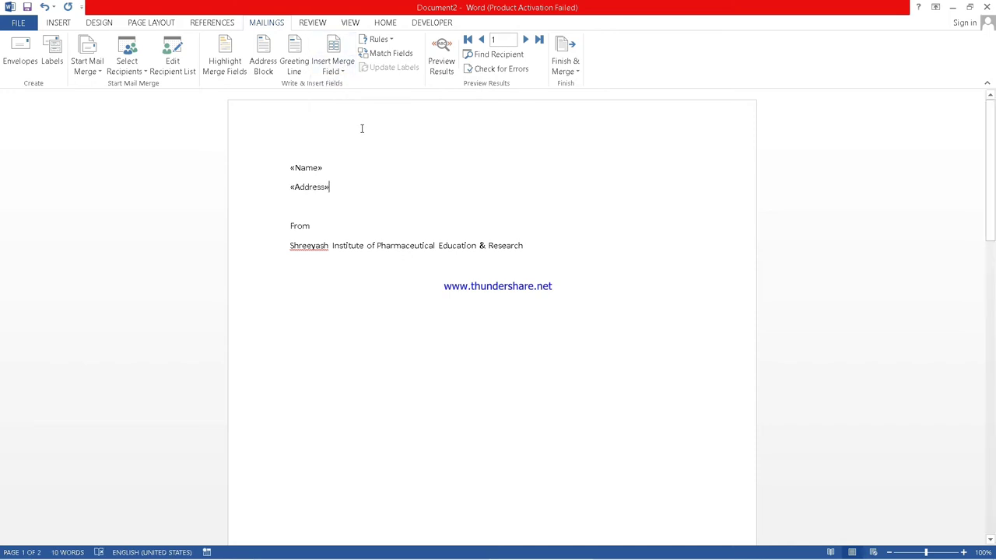
pyautogui.press('Return')
# Add the «City», «State» and «Moible_number» merge fields, each on its own line.
pyautogui.click(333, 71)
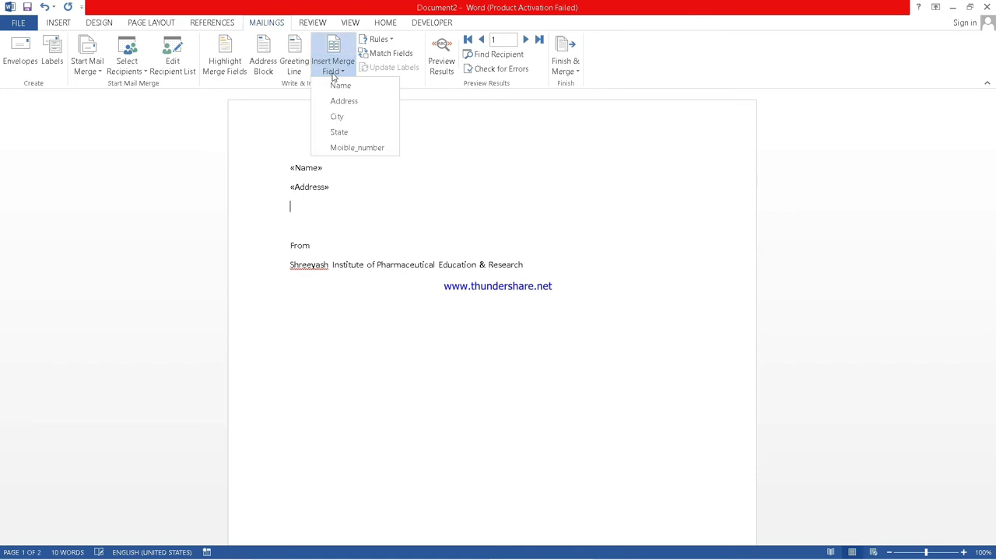
pyautogui.click(334, 121)
pyautogui.press('Return')
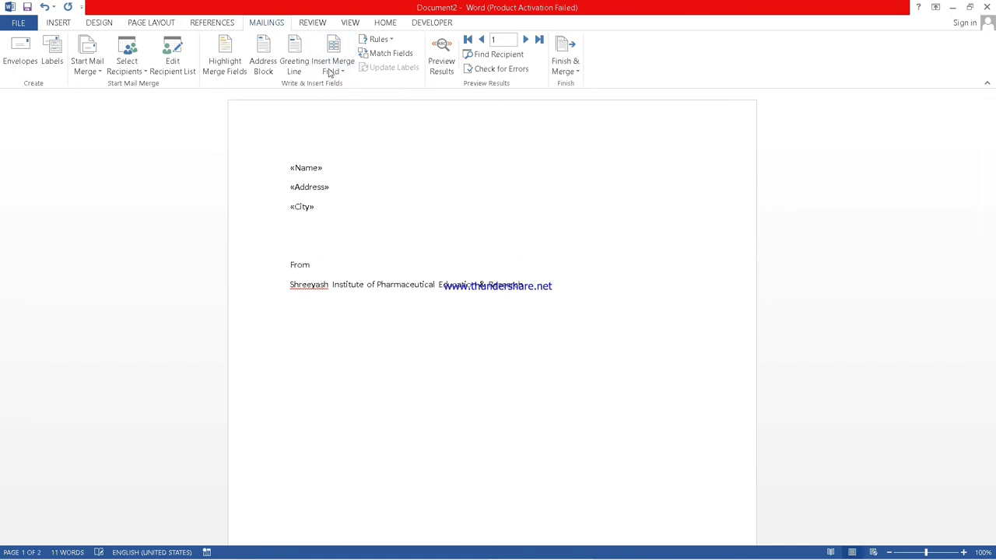
pyautogui.click(331, 71)
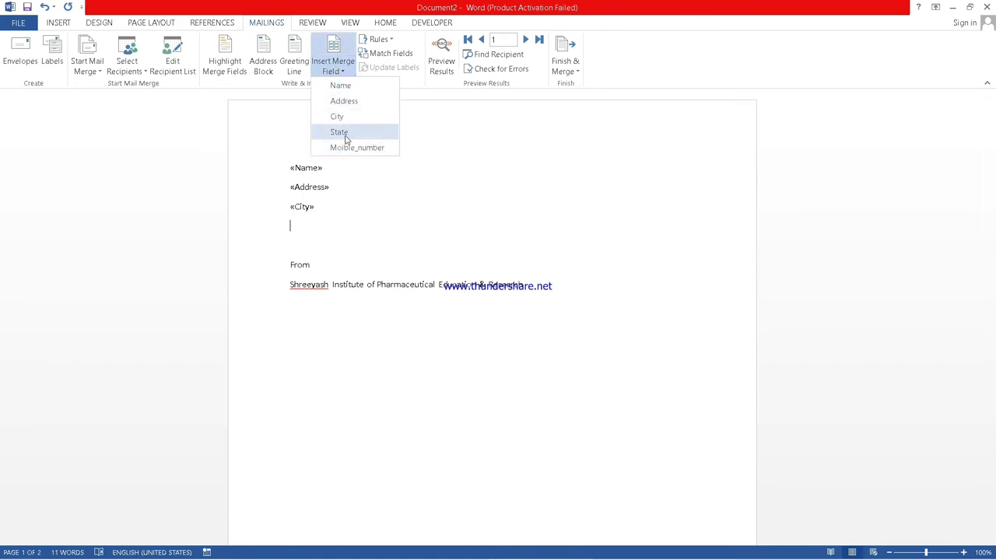
pyautogui.click(345, 134)
pyautogui.press('Return')
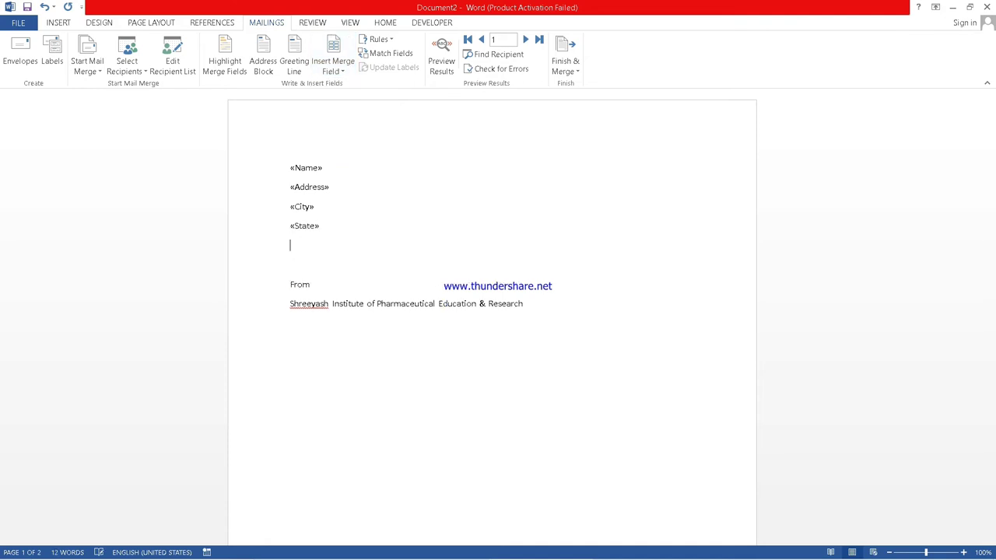
pyautogui.click(342, 71)
pyautogui.click(348, 149)
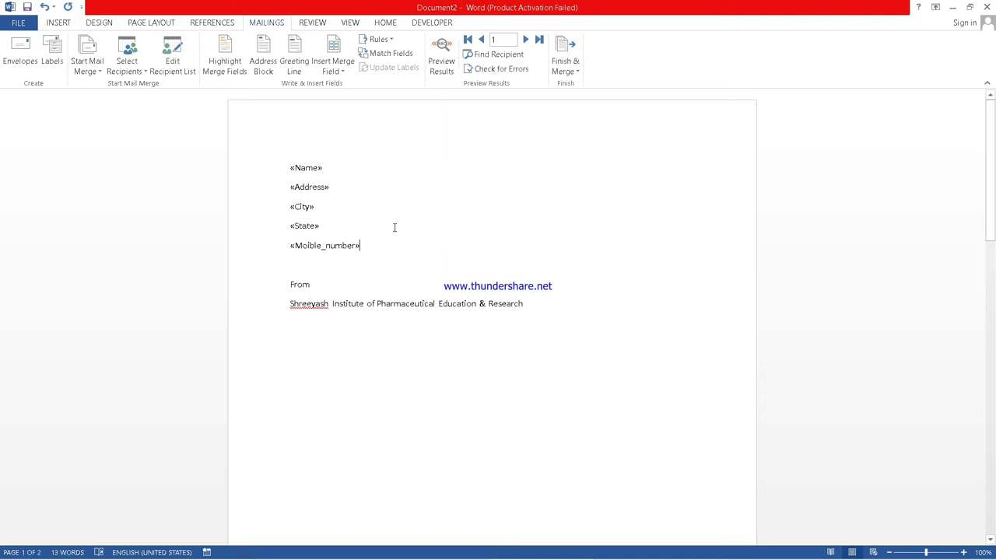
# Format the five merge-field lines as bold, 14-point text.
pyautogui.moveTo(289, 168); pyautogui.dragTo(368, 259)
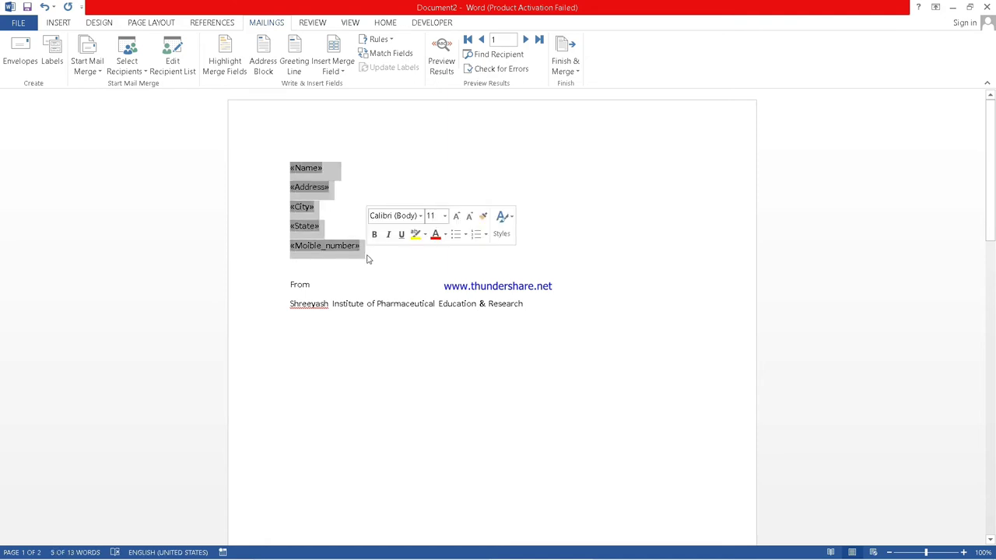
pyautogui.click(443, 220)
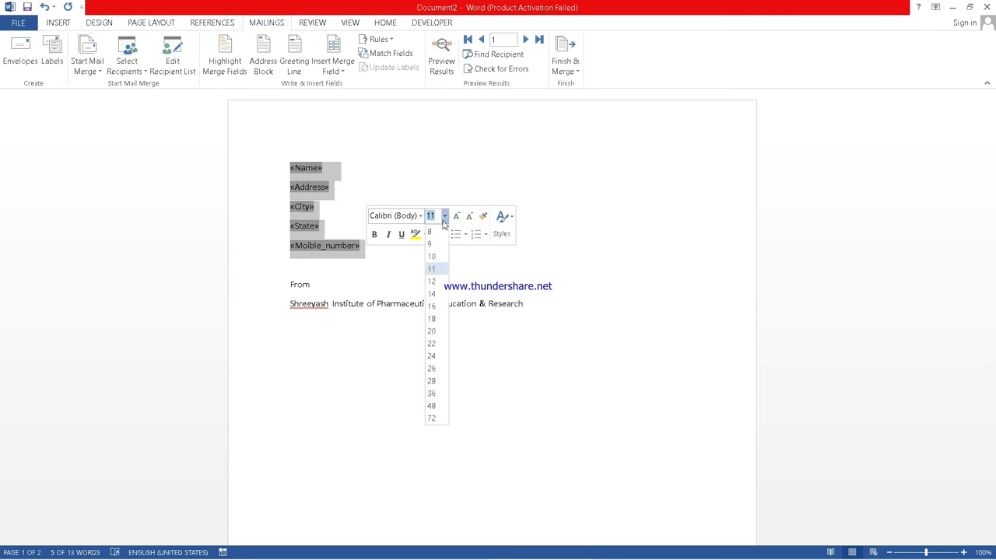
pyautogui.click(432, 294)
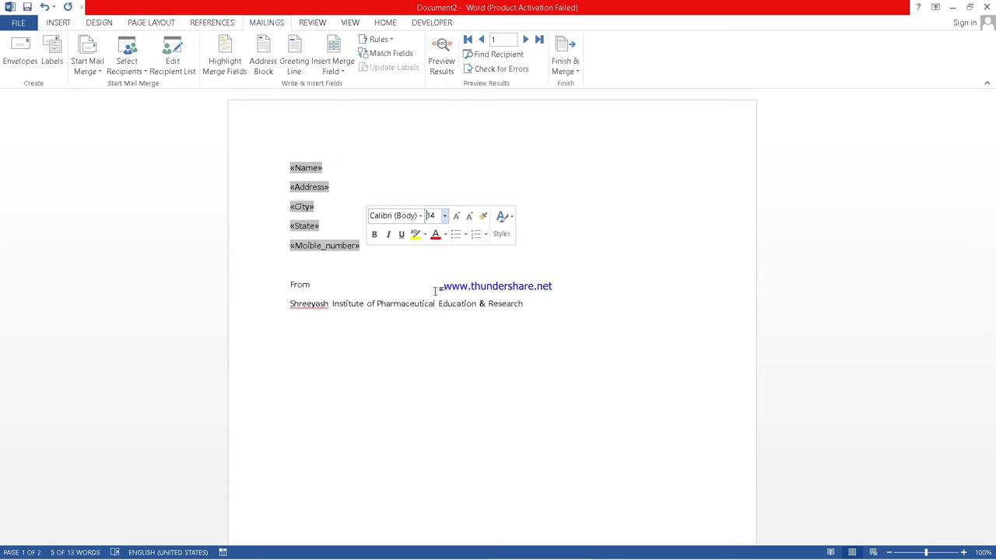
pyautogui.click(375, 241)
pyautogui.click(451, 155)
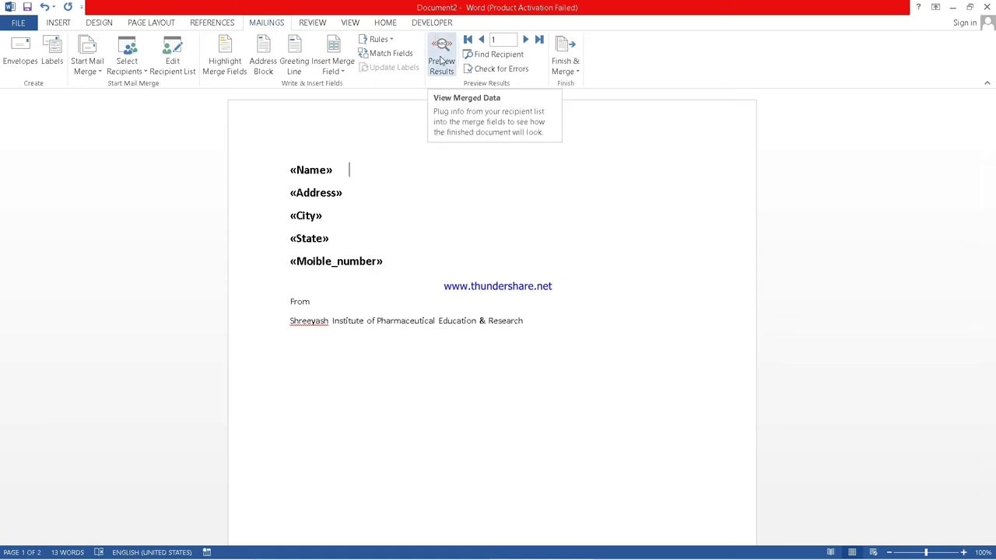
# Turn on Preview Results to show the first recipient's data in the letter.
pyautogui.click(441, 61)
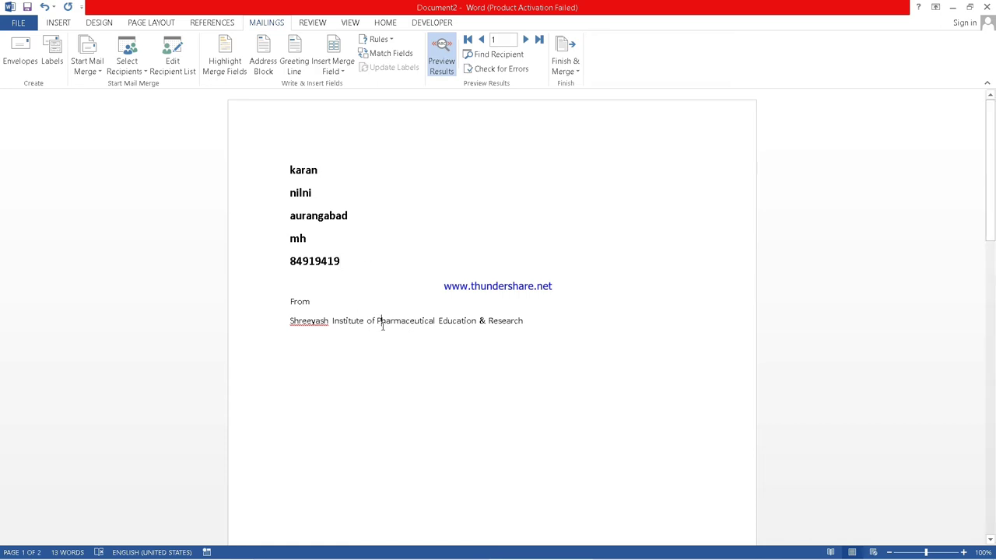
# Merge all records into individual letters in a new Letters2 document.
pyautogui.click(572, 60)
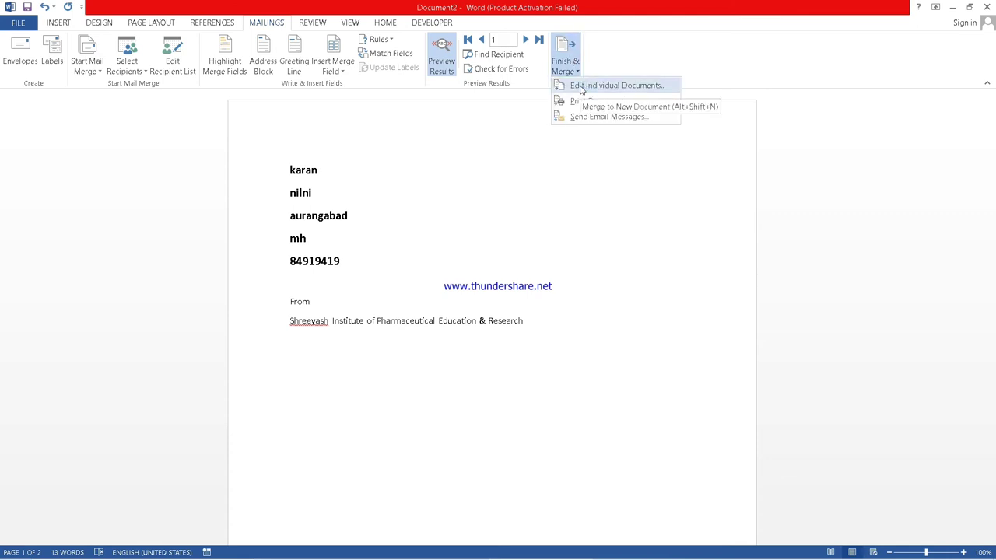
pyautogui.click(579, 87)
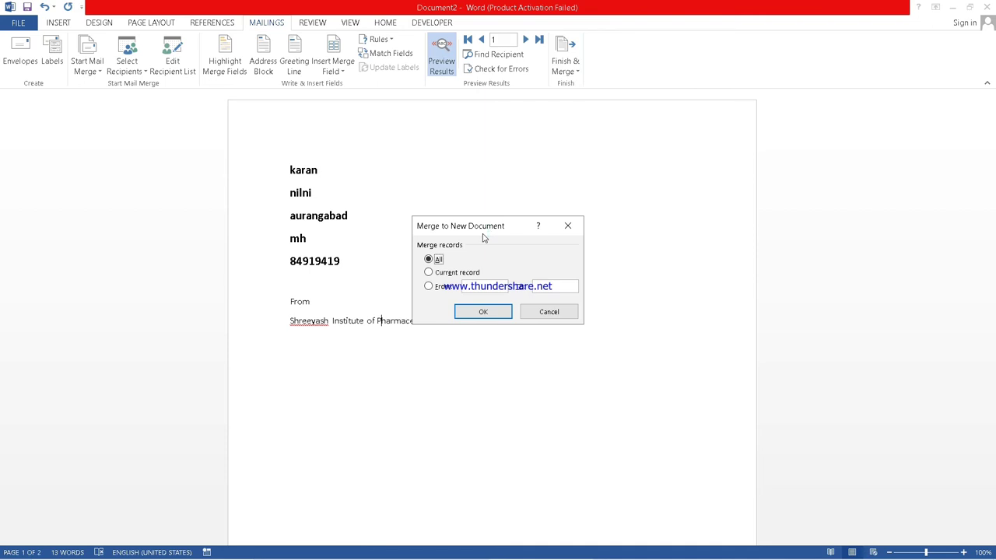
pyautogui.click(472, 315)
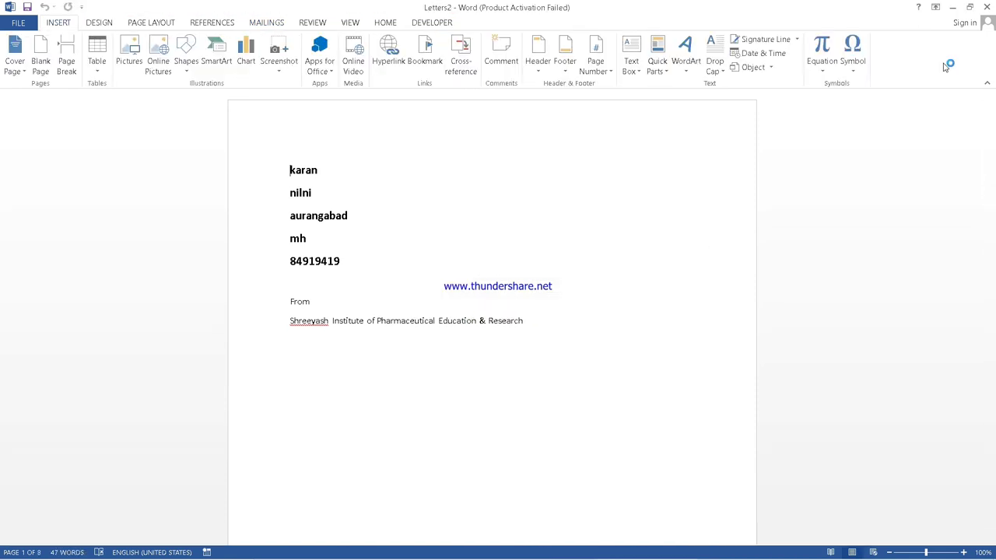
pyautogui.moveTo(990, 117)
pyautogui.mouseDown()
pyautogui.moveTo(993, 337)
pyautogui.moveTo(993, 109)
pyautogui.mouseUp()
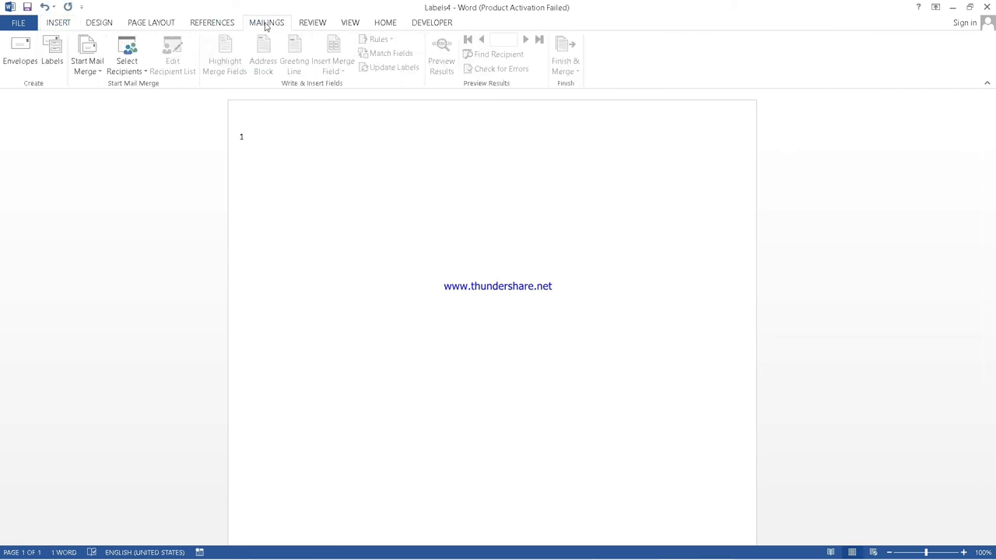
# Paste the institute name as the label address and choose the Microsoft 30 Per Page label.
pyautogui.click(52, 59)
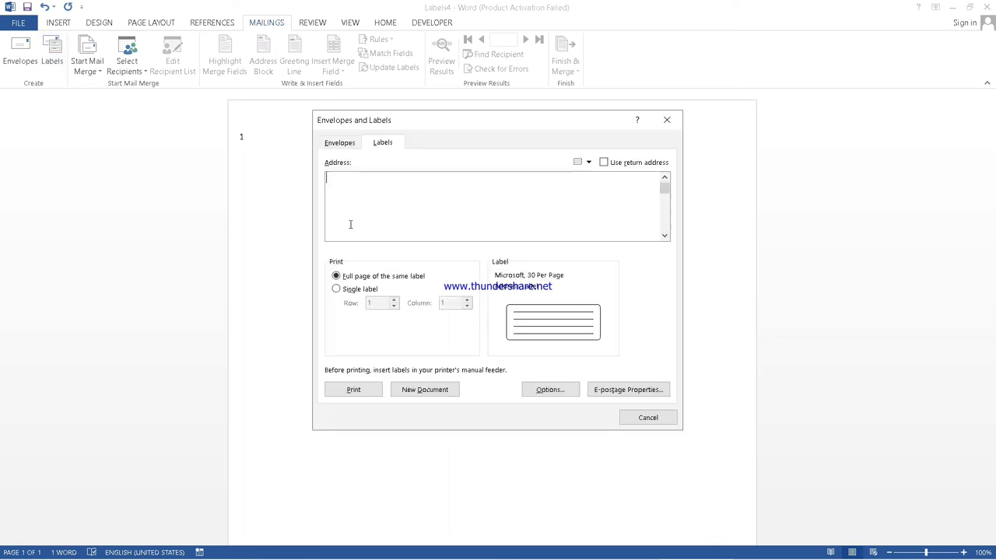
pyautogui.write('Shreeyash Institute of Pharmaceutical Education & Research')
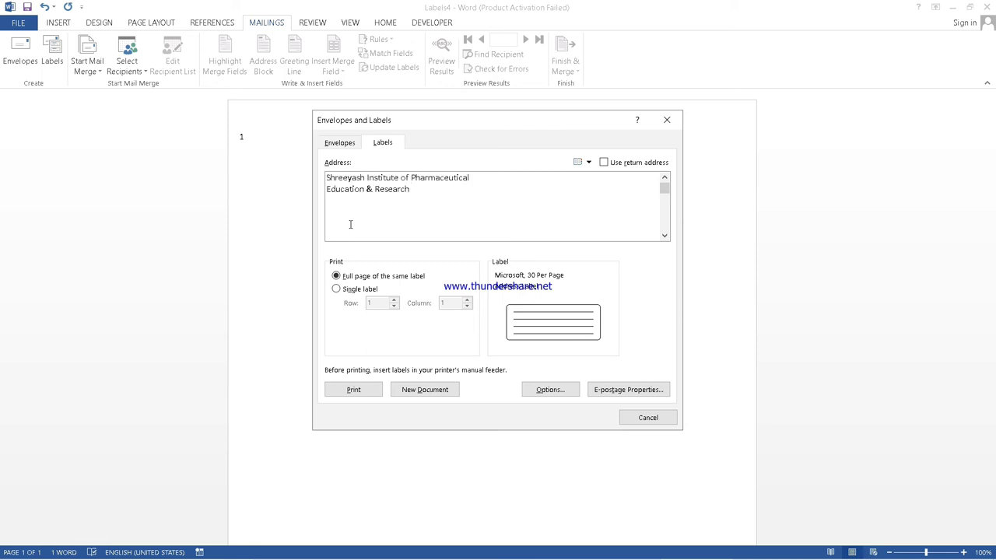
pyautogui.click(549, 390)
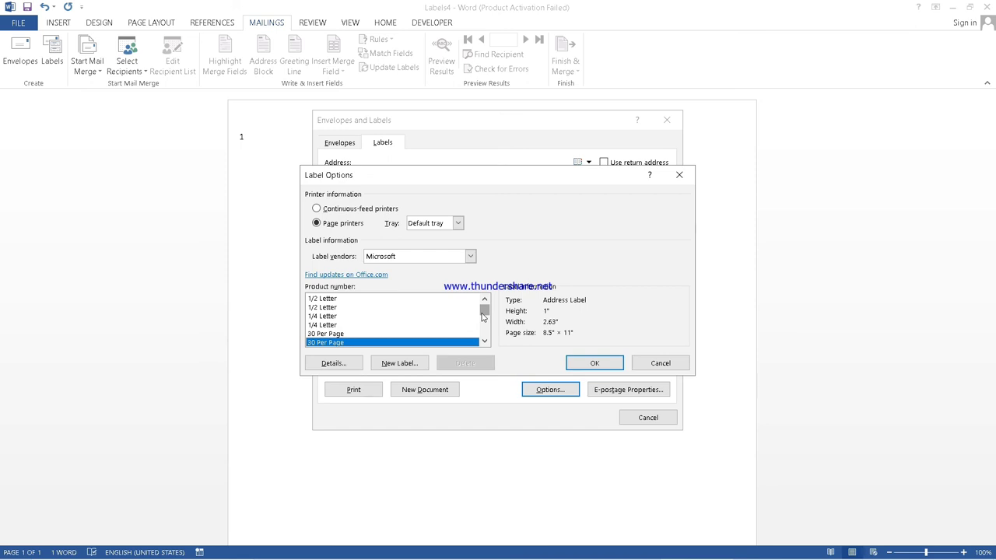
pyautogui.click(372, 299)
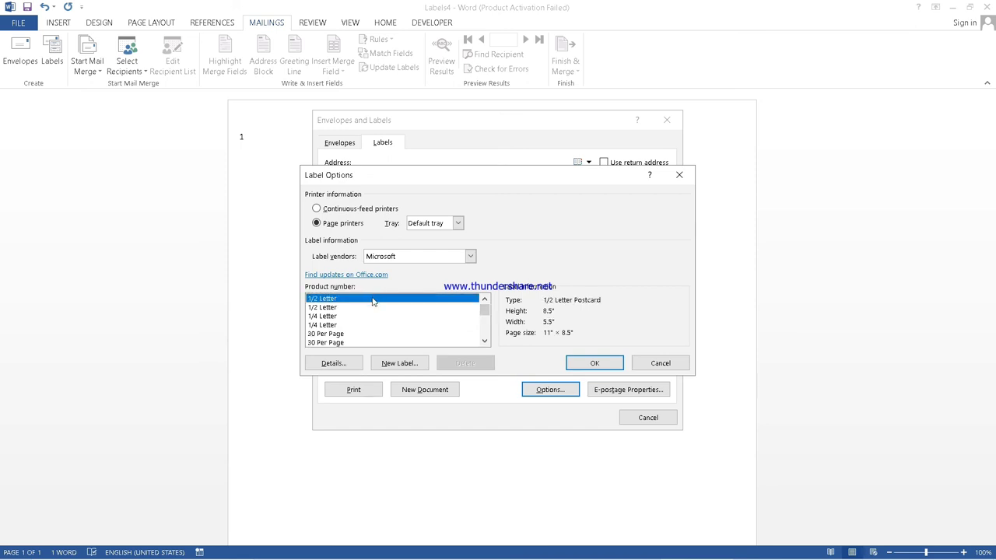
pyautogui.click(354, 345)
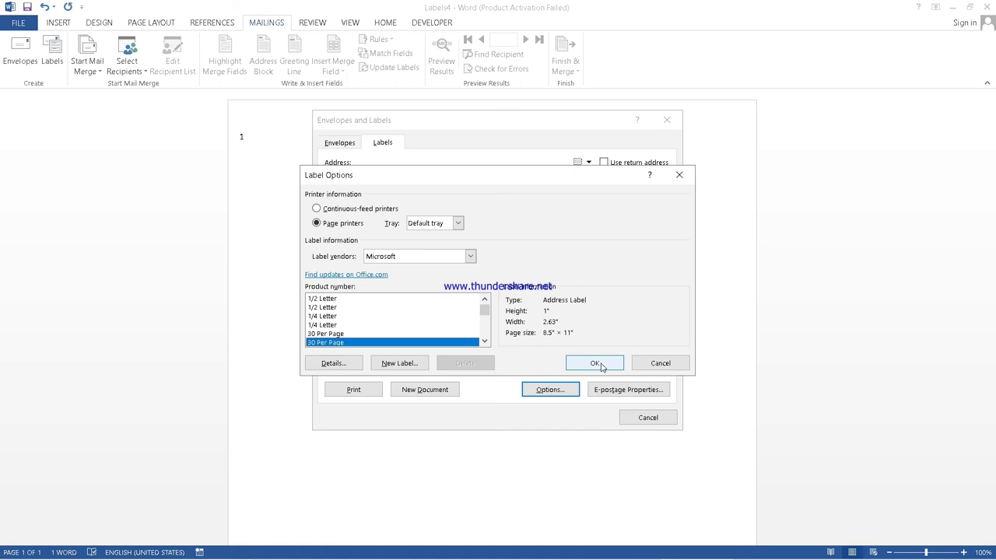
pyautogui.click(601, 364)
# Generate the Labels5 label sheet as a new document and select all its contents.
pyautogui.click(428, 392)
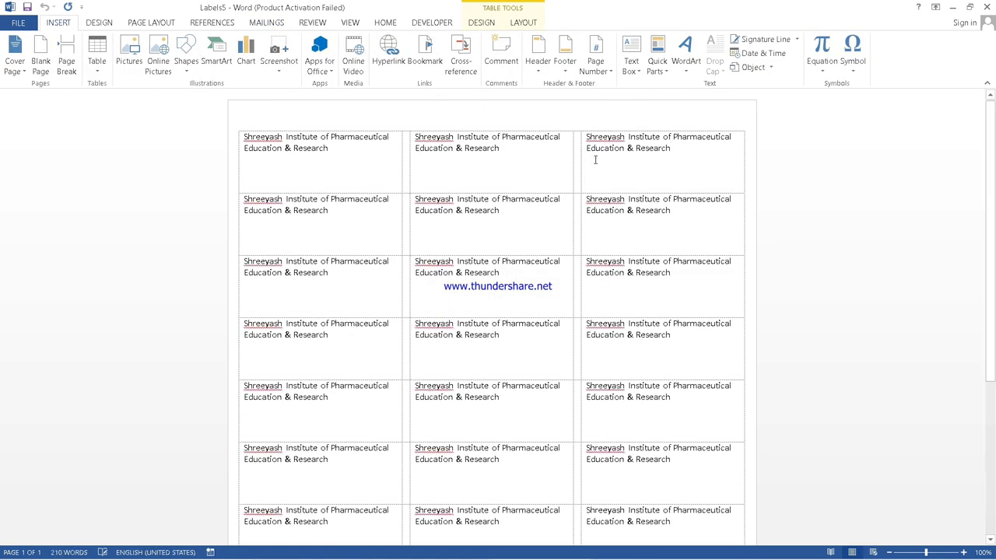
pyautogui.moveTo(990, 249); pyautogui.dragTo(993, 228)
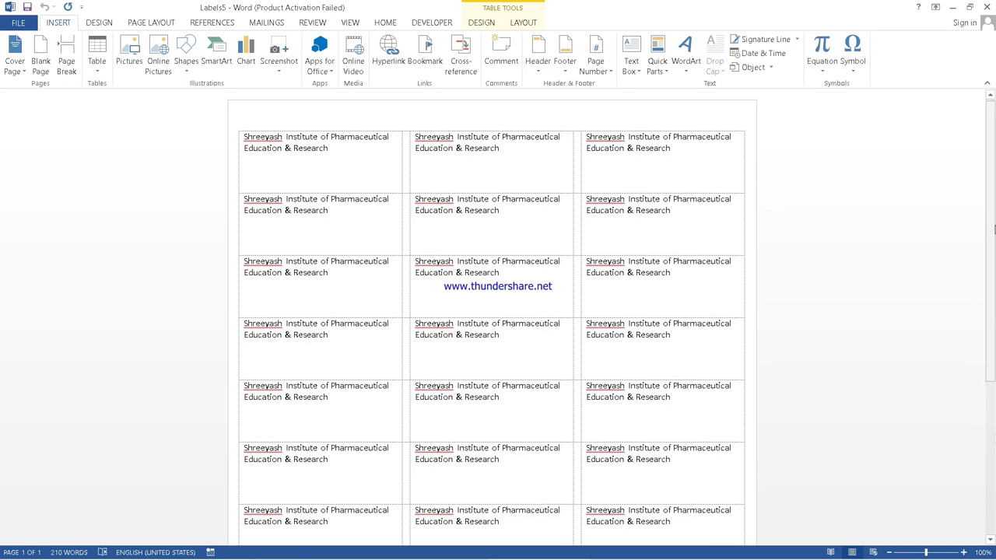
pyautogui.click(341, 153)
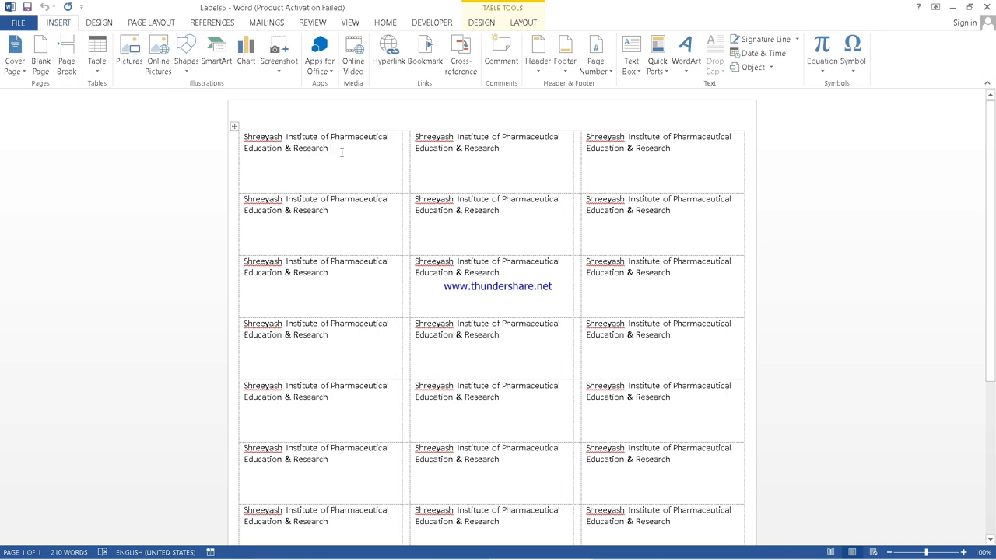
pyautogui.hotkey('ctrl', 'a')
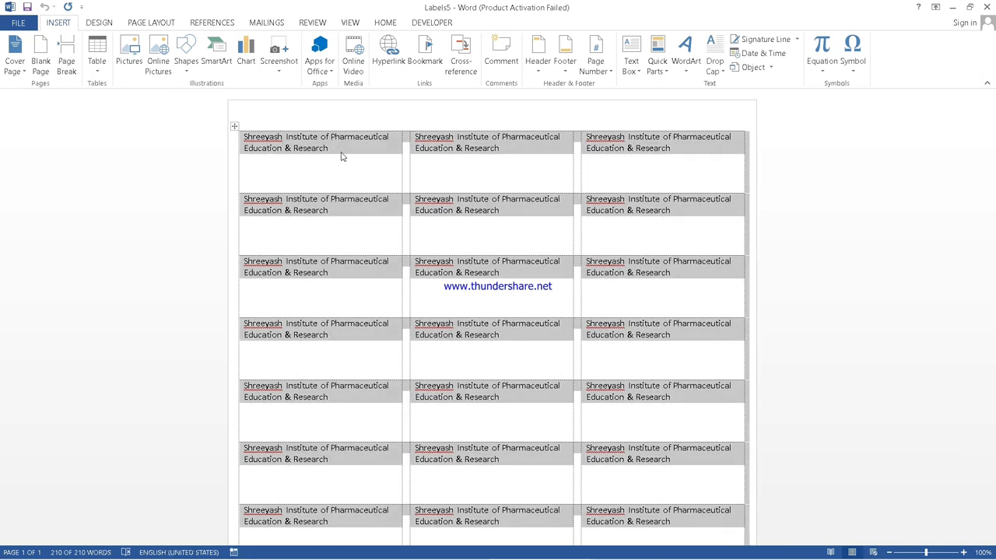
# Apply All Borders to every label cell in the Labels5 sheet.
pyautogui.click(390, 23)
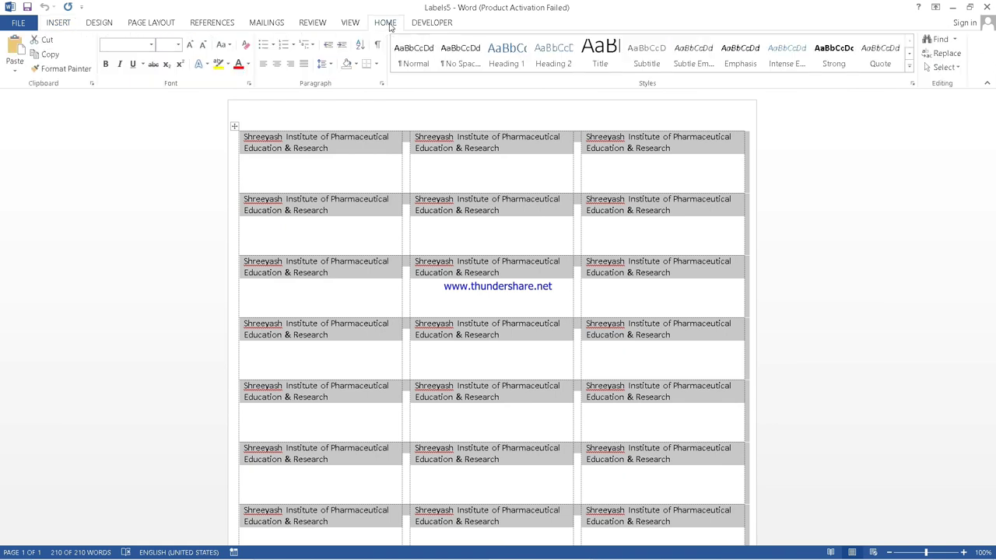
pyautogui.click(376, 64)
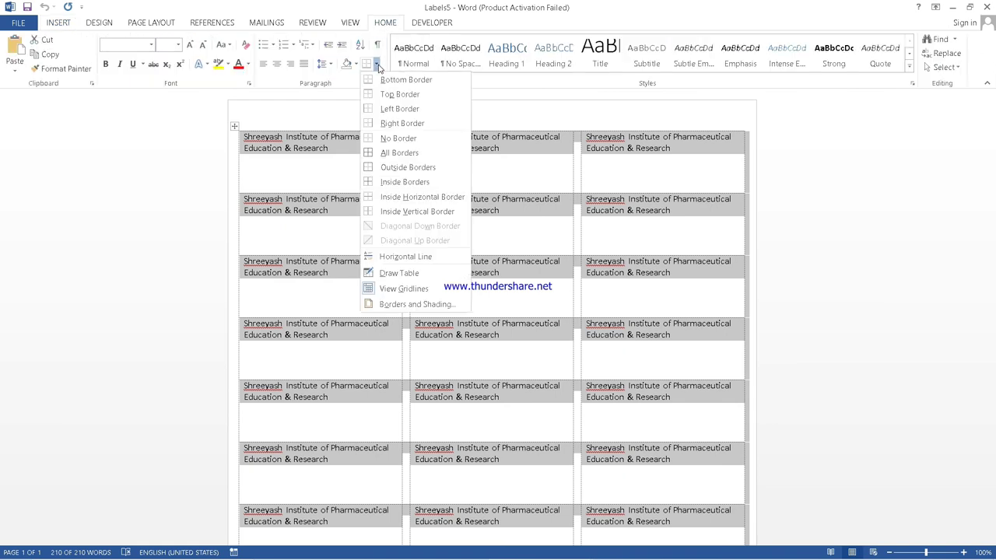
pyautogui.click(393, 153)
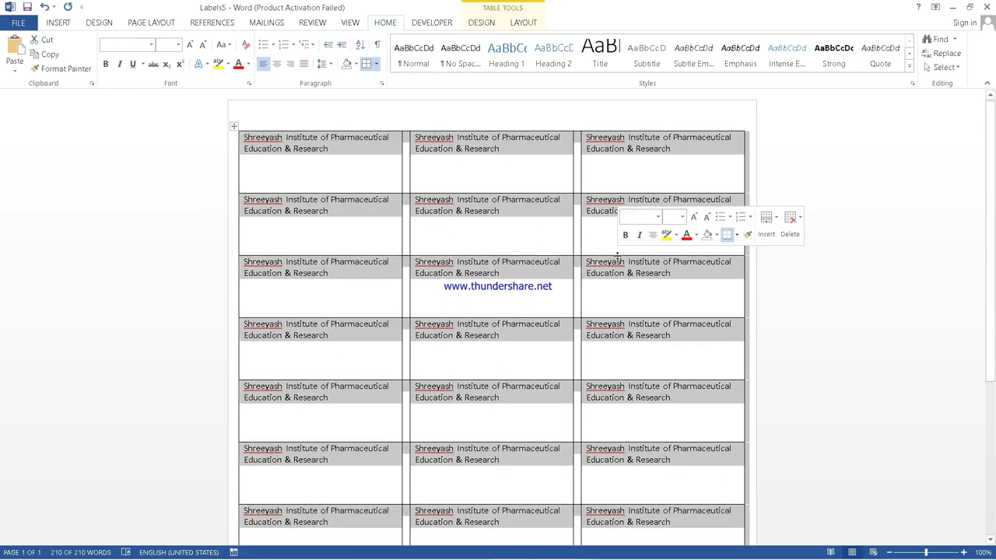
pyautogui.click(592, 240)
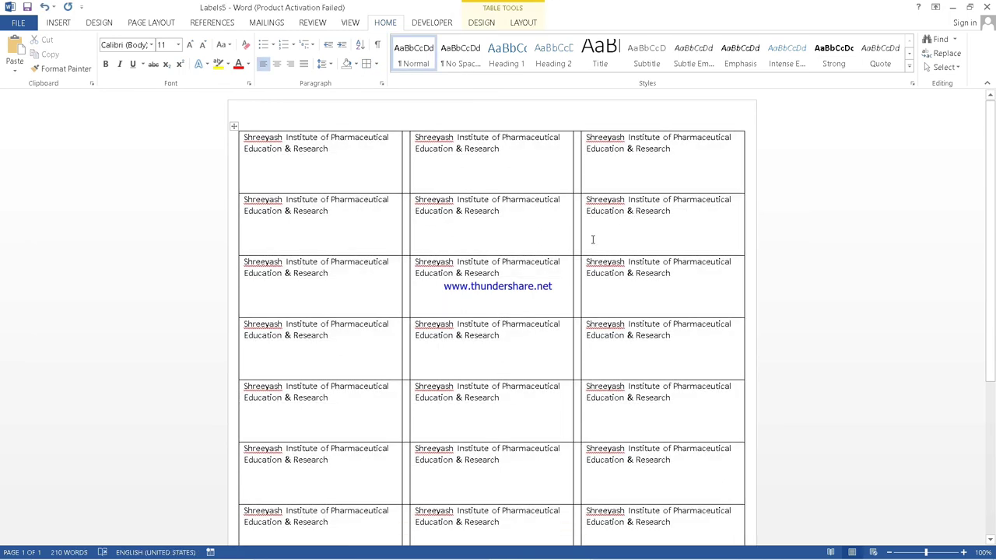
pyautogui.moveTo(993, 189); pyautogui.dragTo(976, 226)
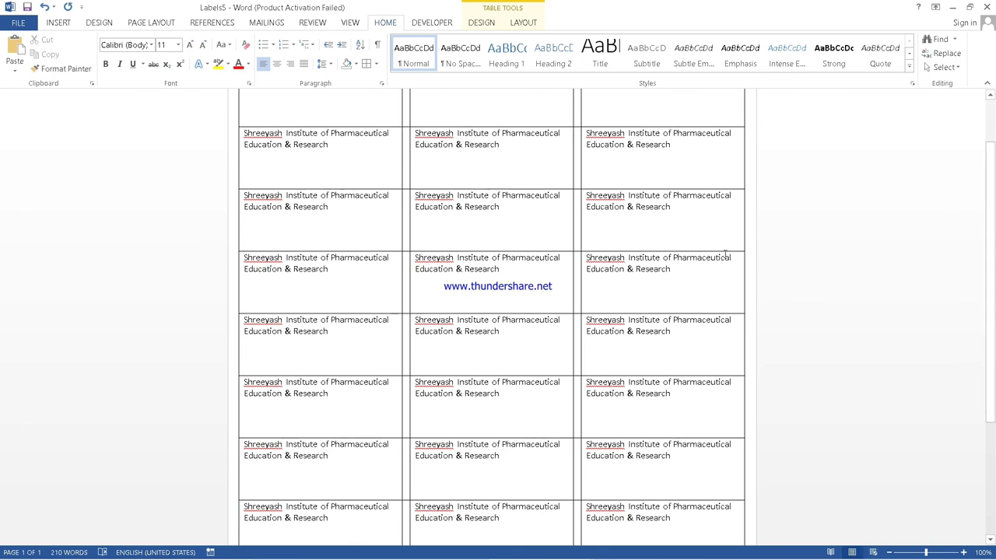
pyautogui.click(269, 23)
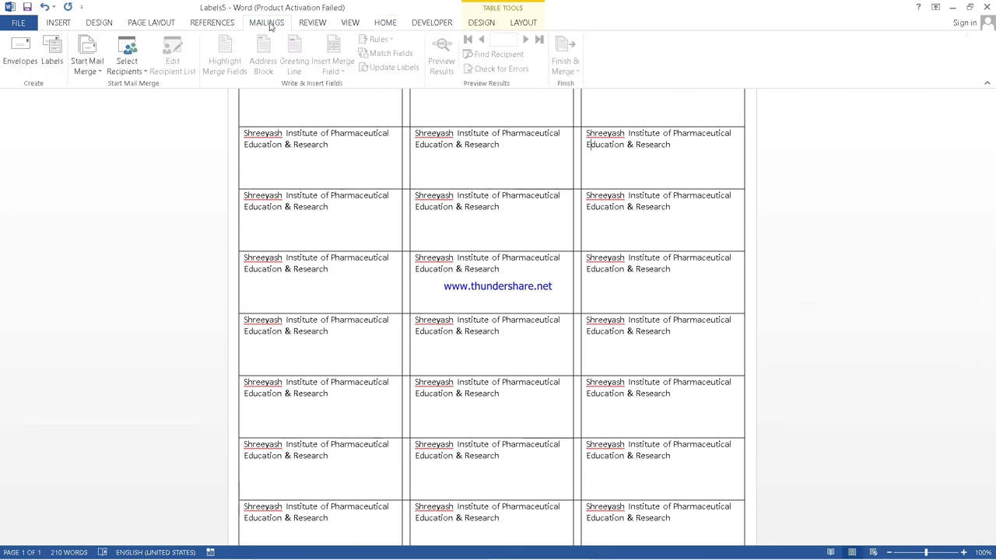